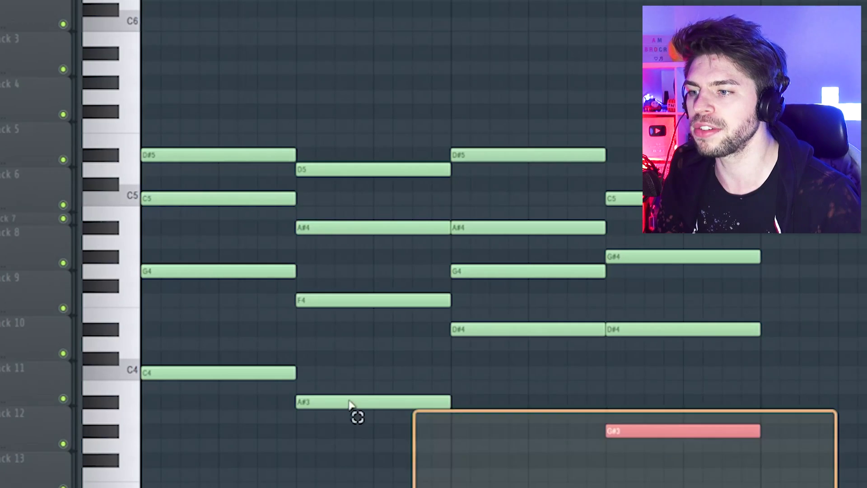
- Add a 3x Osc instrument channel above FL Keys and adjust the level of its third oscillator
key(F6)
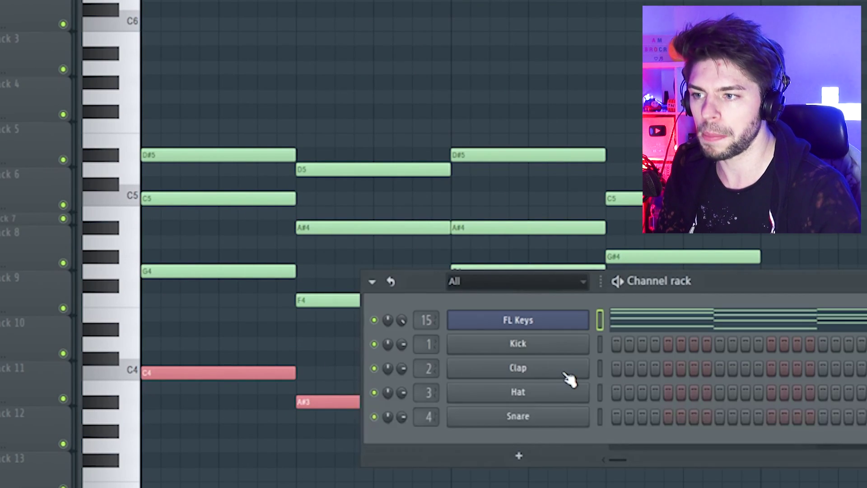
right_click(560, 325)
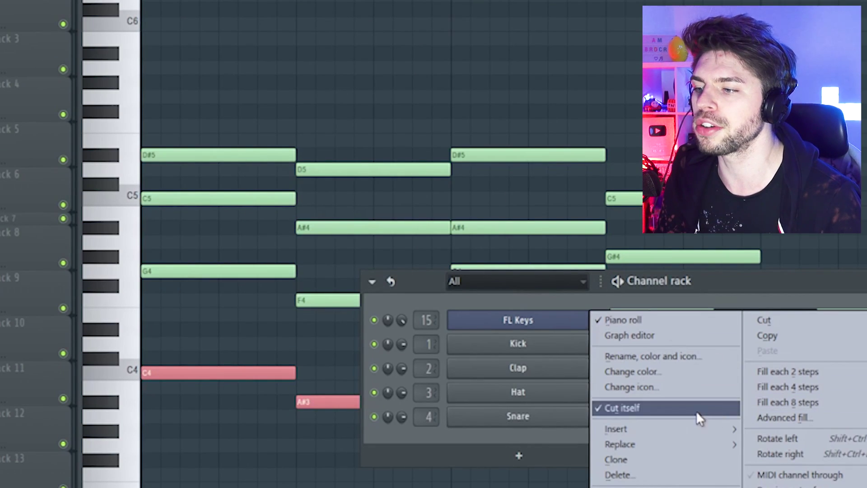
mouse_move(698, 427)
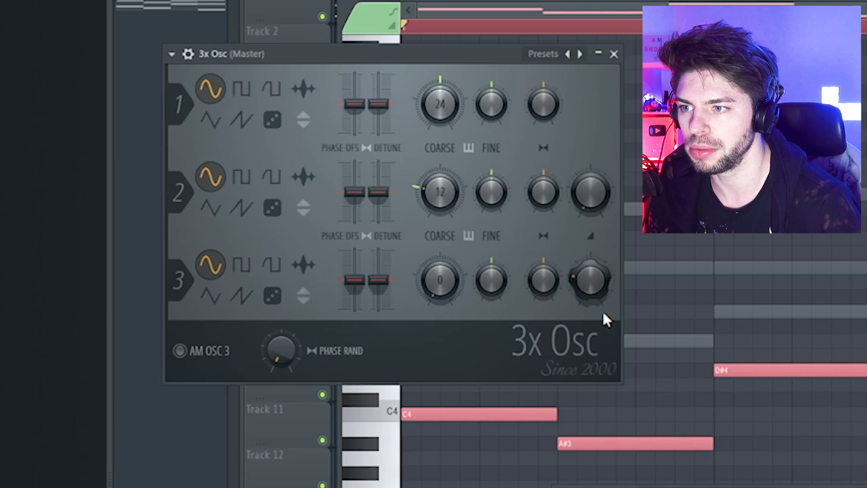
drag(604, 313, 604, 332)
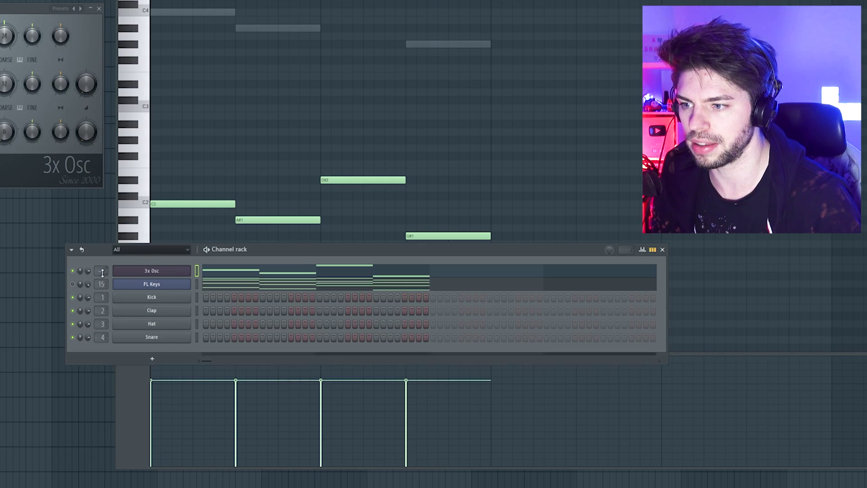
- In Parametric EQ 2 on Insert 8, turn band 7 into a low pass with a lowered cutoff and band 1 into a high pass
key(F9)
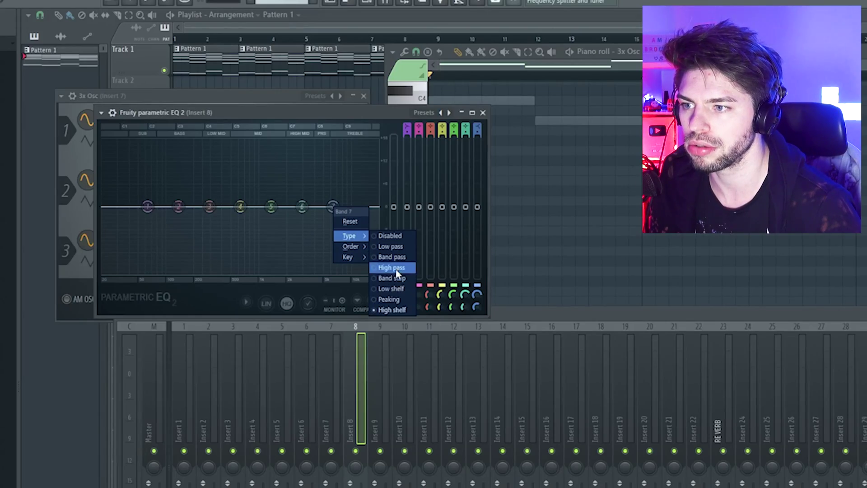
click(391, 268)
drag(332, 206, 274, 207)
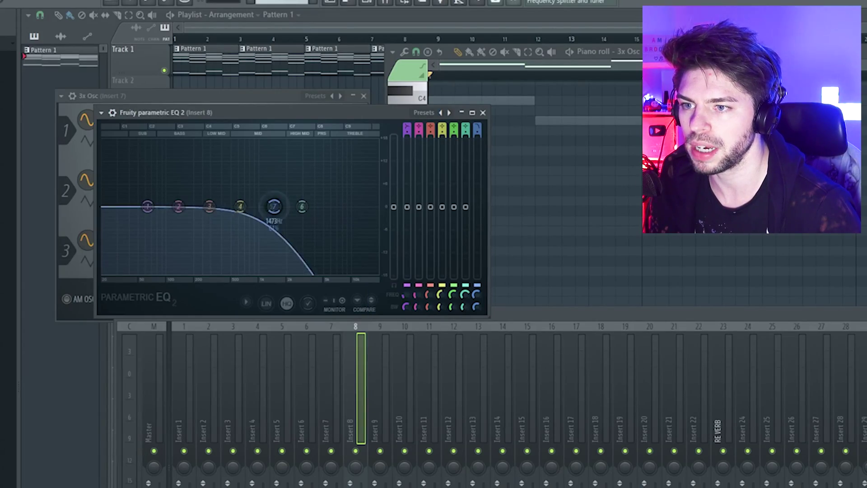
drag(218, 211, 208, 207)
right_click(148, 206)
mouse_move(163, 236)
click(205, 267)
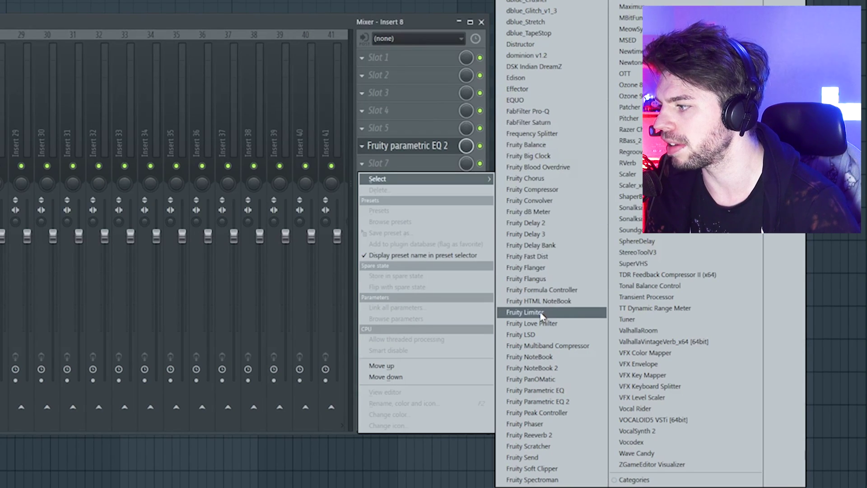
- Load Fruity Limiter below Parametric EQ 2 on Insert 8 and lower its ceiling
click(541, 313)
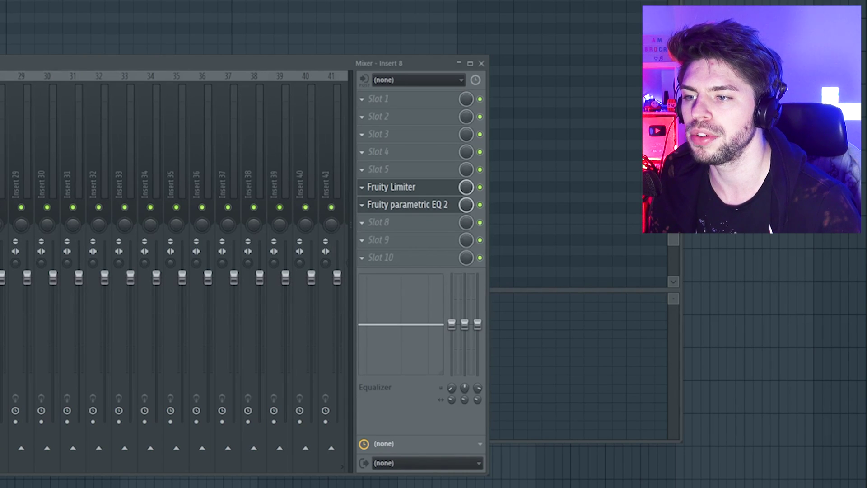
click(365, 189)
key(d)
click(367, 190)
key(d)
click(364, 189)
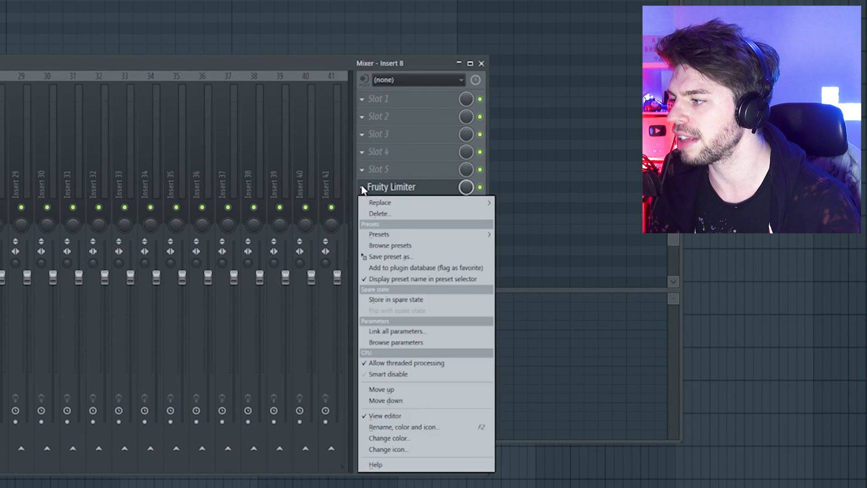
key(d)
click(363, 189)
key(d)
click(363, 189)
key(d)
click(363, 189)
key(d)
click(363, 189)
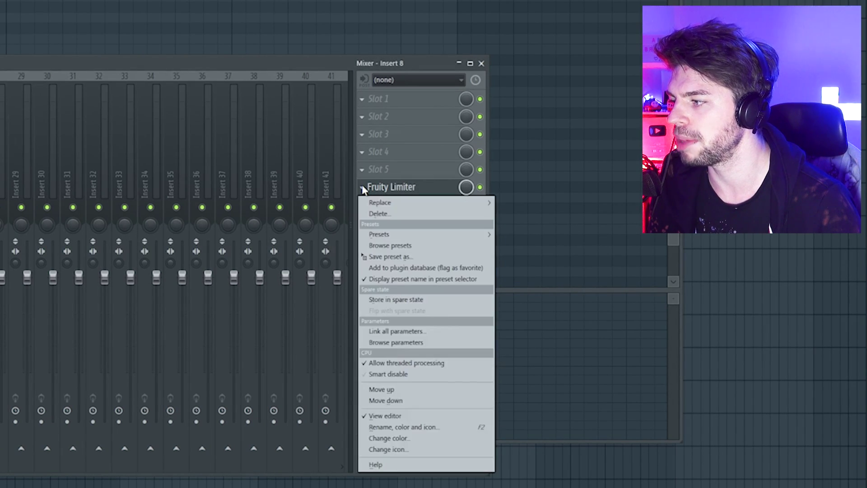
key(d)
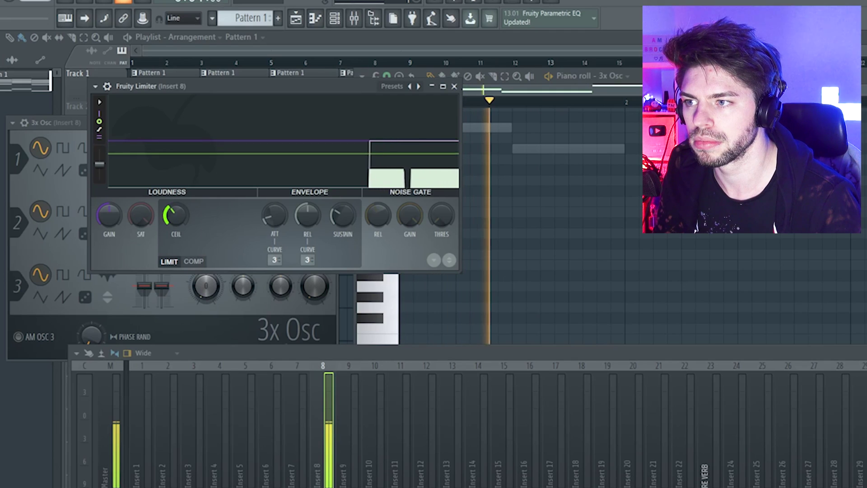
drag(175, 215, 176, 229)
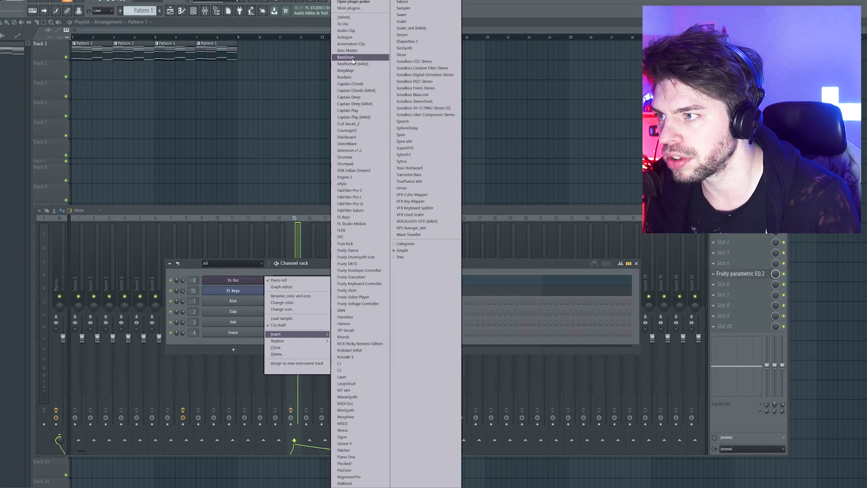
- Insert a BassDrum instrument channel and select its Bassdrum 04 preset
click(353, 58)
drag(338, 267, 324, 141)
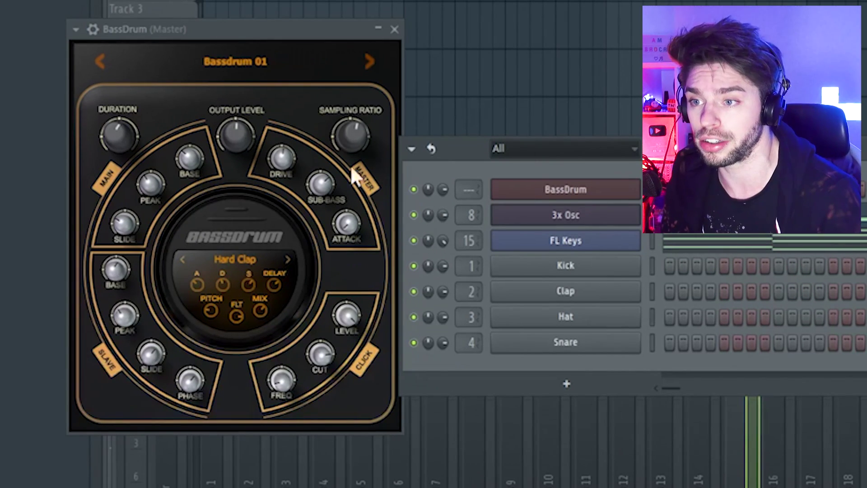
click(370, 61)
click(369, 61)
click(370, 61)
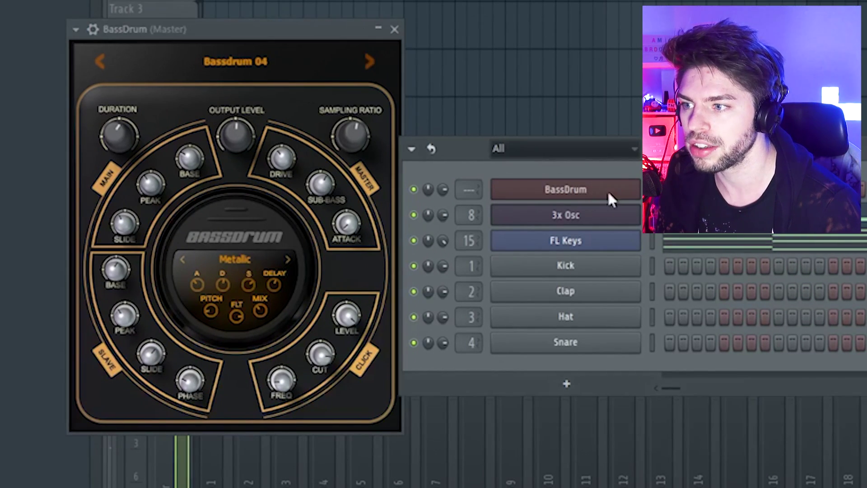
- Give the BassDrum channel a hit on every fourth step and play the pattern
right_click(637, 266)
click(860, 273)
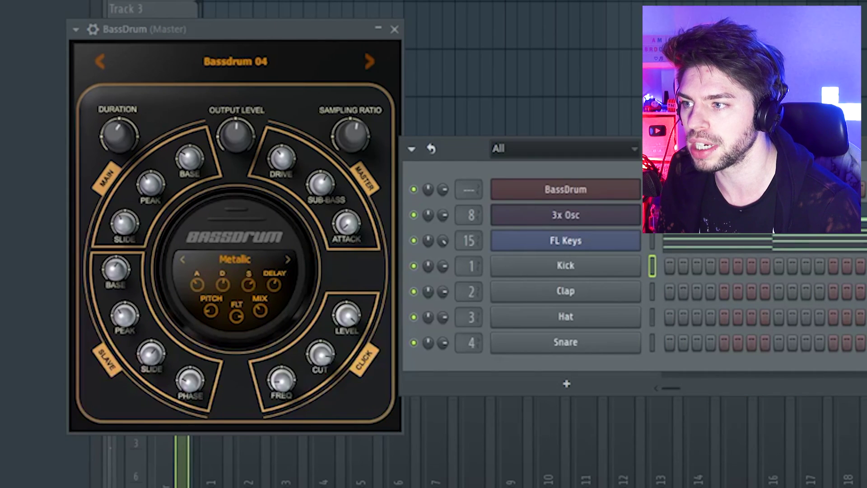
key(space)
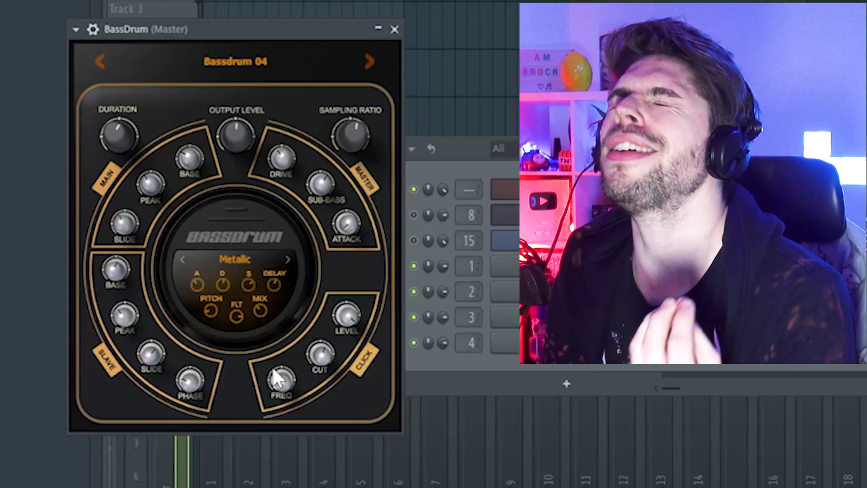
- Set BassDrum's duration to 62.5 % and fine-tune its click frequency and click level
drag(284, 380, 284, 378)
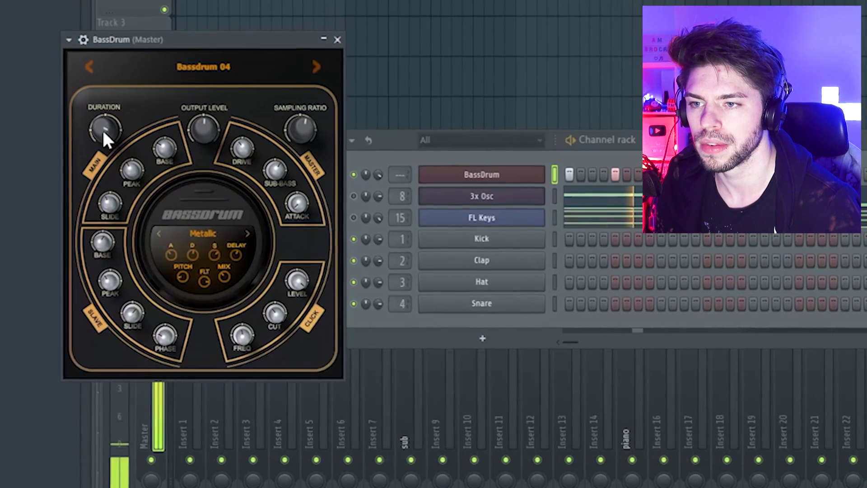
drag(116, 140, 106, 128)
drag(309, 288, 324, 288)
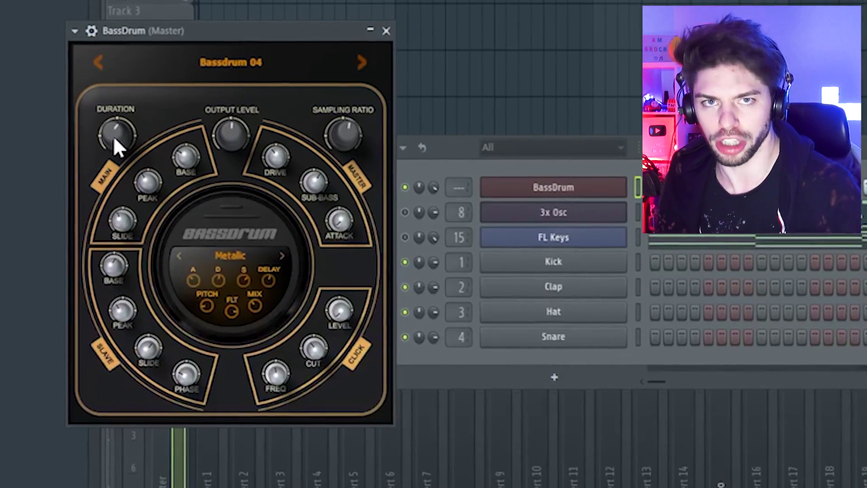
drag(115, 137, 115, 132)
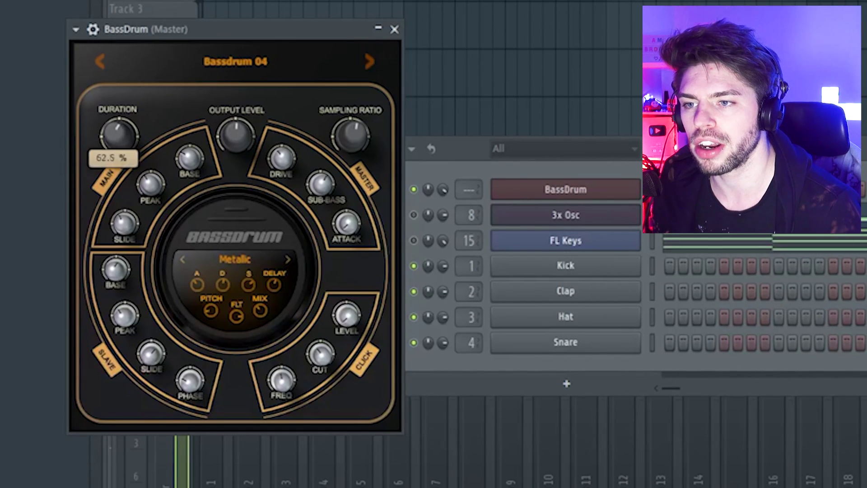
drag(347, 315, 350, 309)
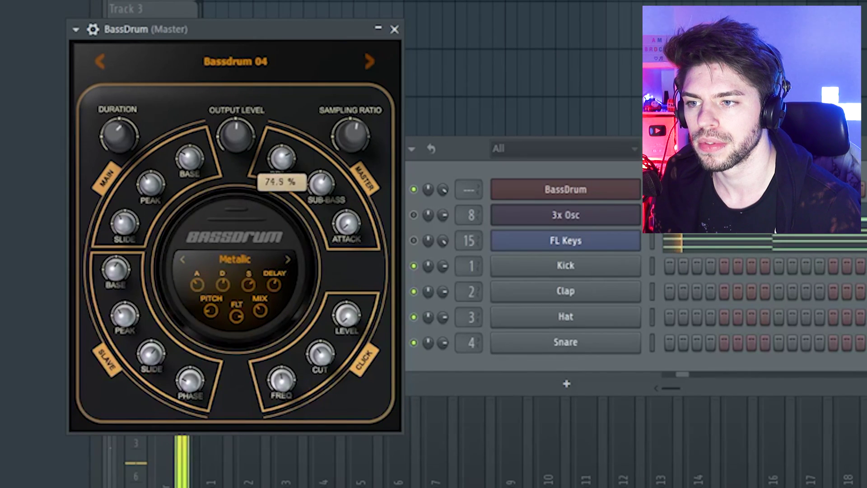
- Set BassDrum's drive to about 13 % and click level to 85.3 %, adjusting the attack and lowering the slave phase
drag(281, 158, 287, 194)
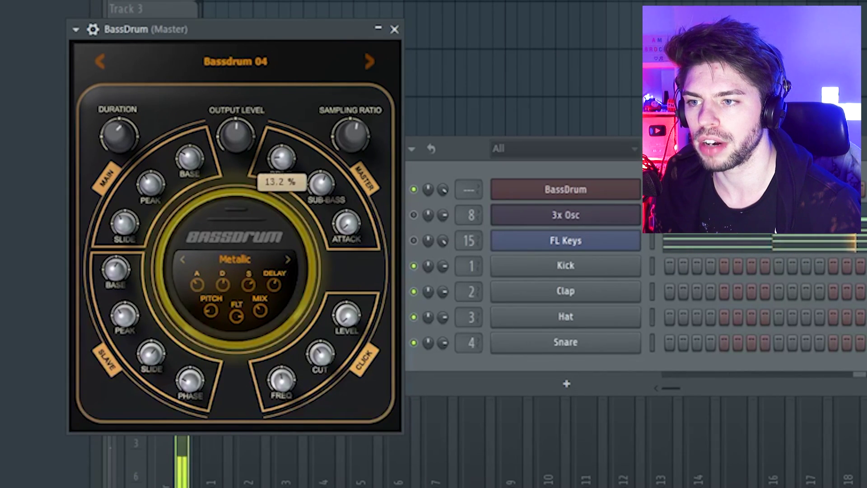
drag(347, 219, 346, 223)
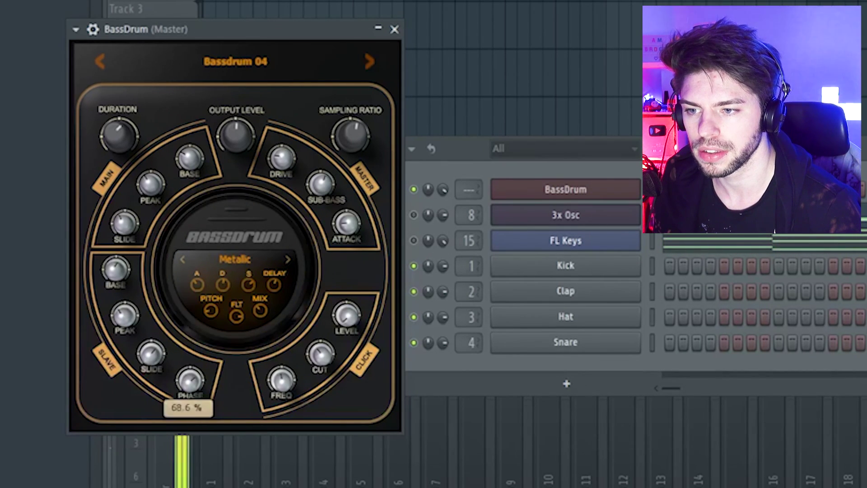
drag(189, 382, 188, 412)
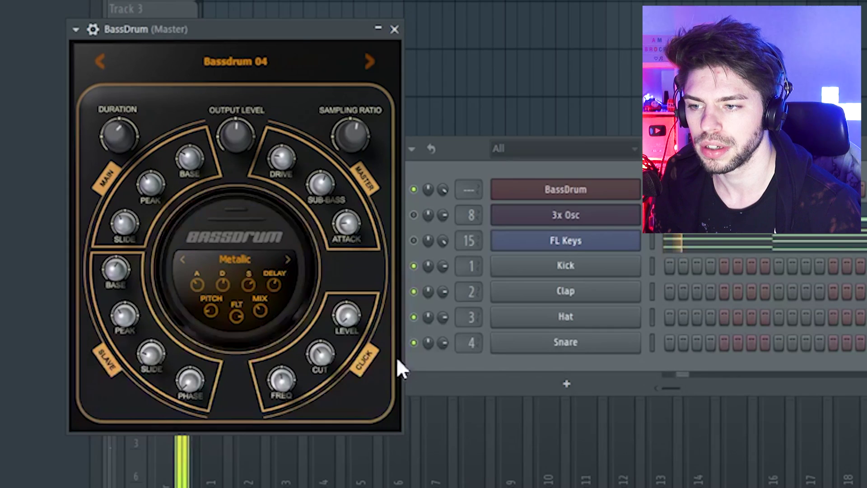
click(346, 314)
click(345, 314)
drag(345, 313, 345, 310)
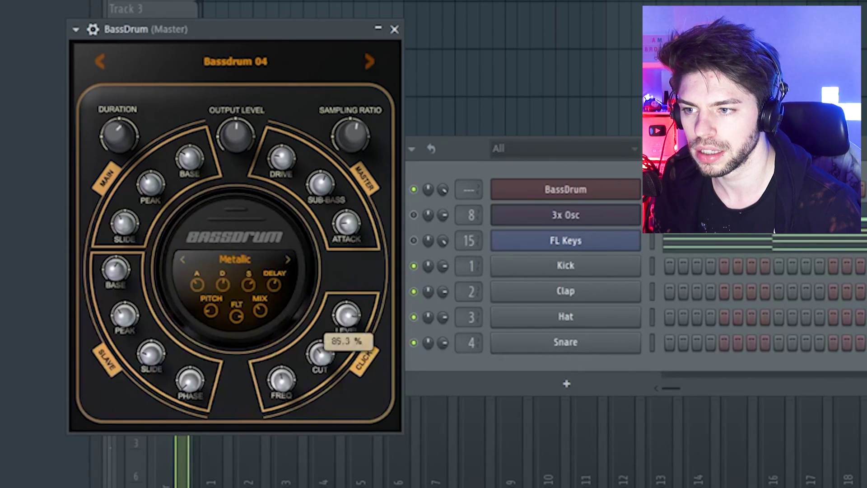
- Route BassDrum to mixer Insert 10, set its duration to 65.9 % and adjust its output level
key(ctrl+l)
click(136, 134)
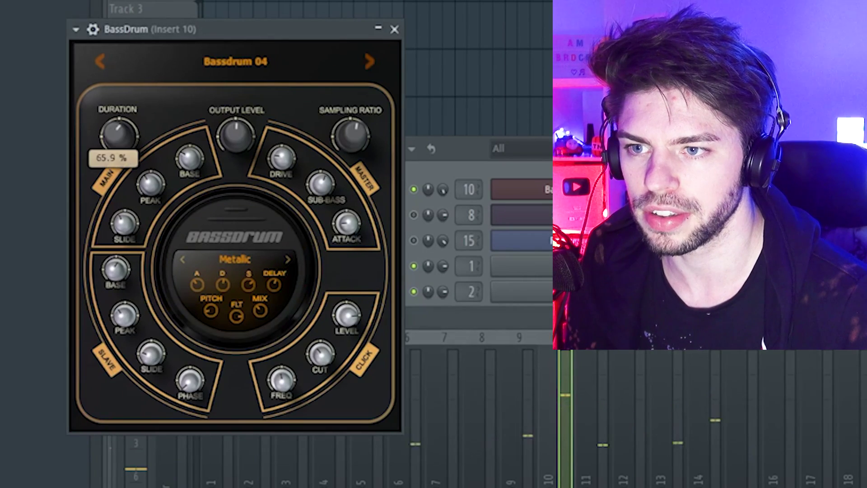
drag(240, 135, 242, 134)
- Add Fruity Limiter to Insert 10 and lower its ceiling while the pattern plays
key(F9)
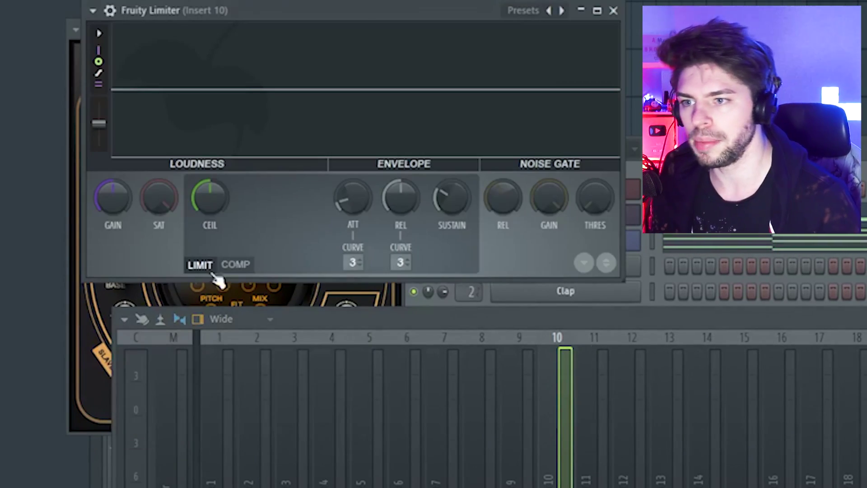
drag(216, 185, 216, 192)
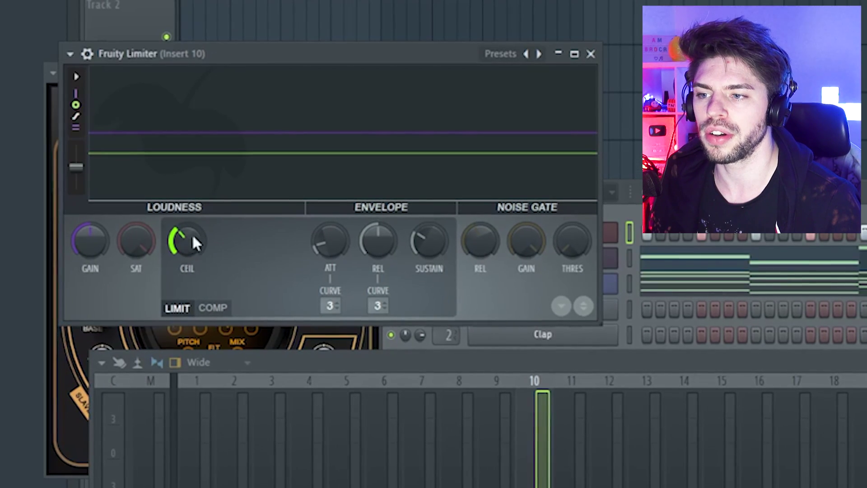
drag(401, 311, 377, 305)
key(space)
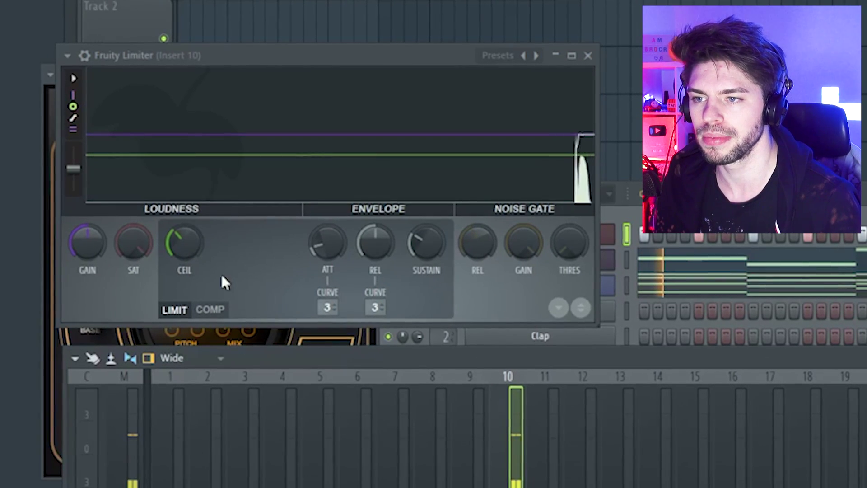
mouse_move(185, 241)
mouse_down()
mouse_move(185, 259)
mouse_move(185, 251)
mouse_up()
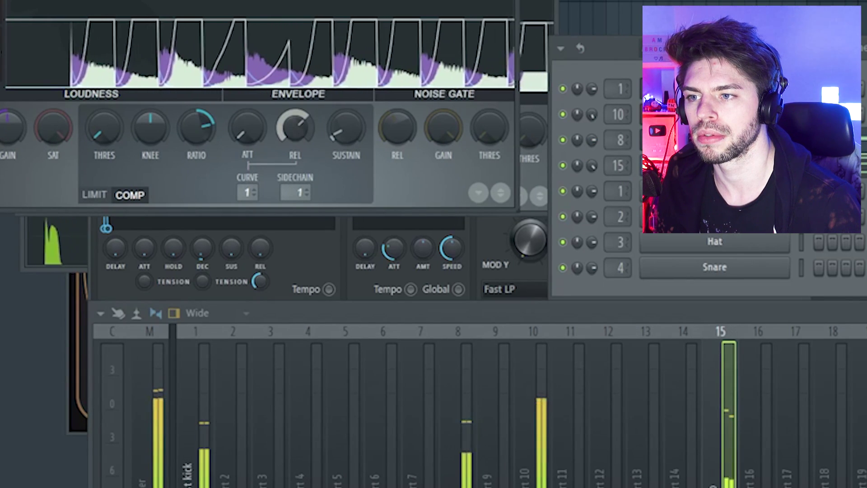
- Disconnect the ghost kick mixer track from the Master so it only drives the sidechains
click(478, 464)
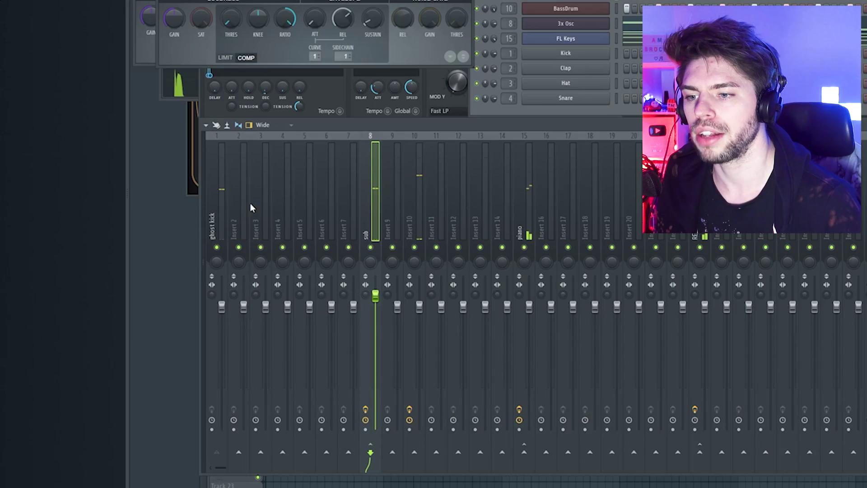
drag(203, 207, 211, 208)
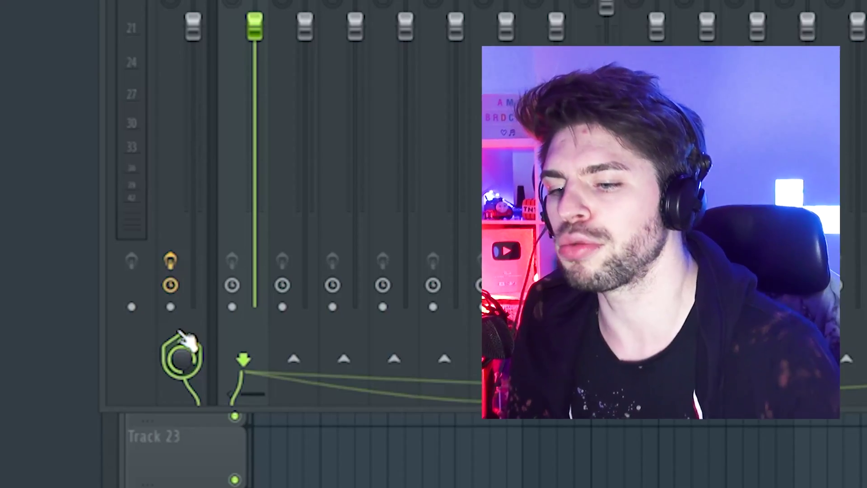
click(181, 341)
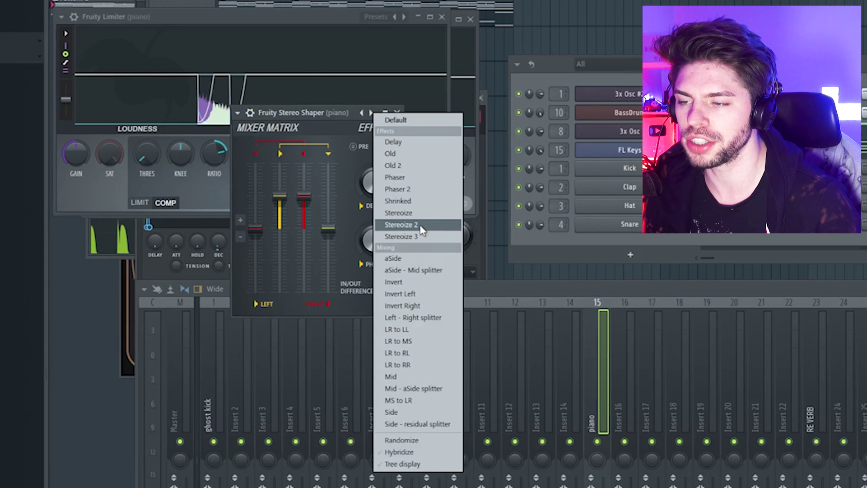
- Apply a stereo effect preset in Fruity Stereo Shaper on the piano track, close the plugin and audition the mix
click(425, 199)
click(397, 113)
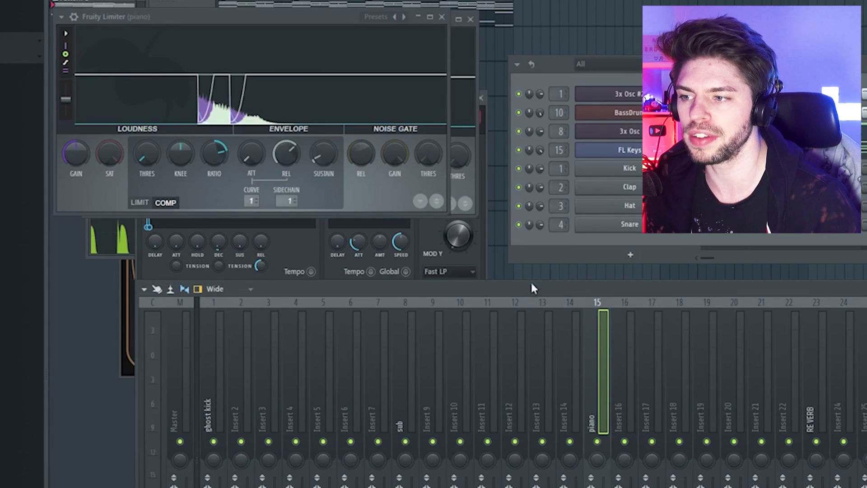
key(space)
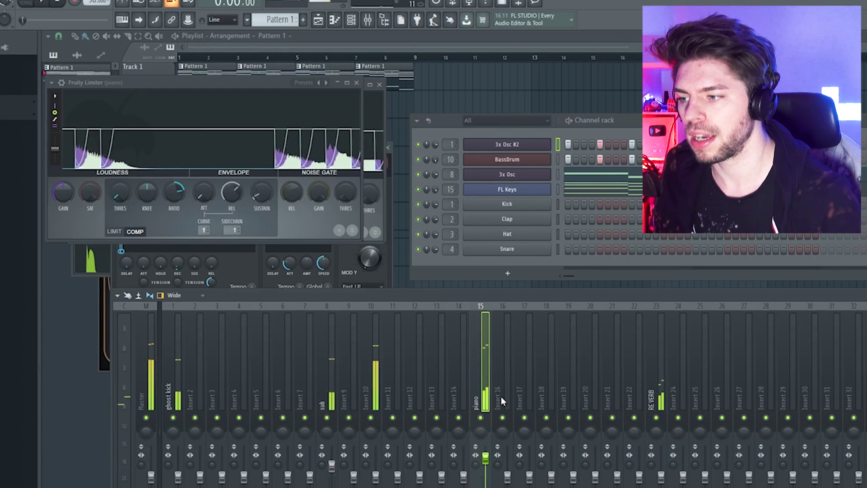
key(space)
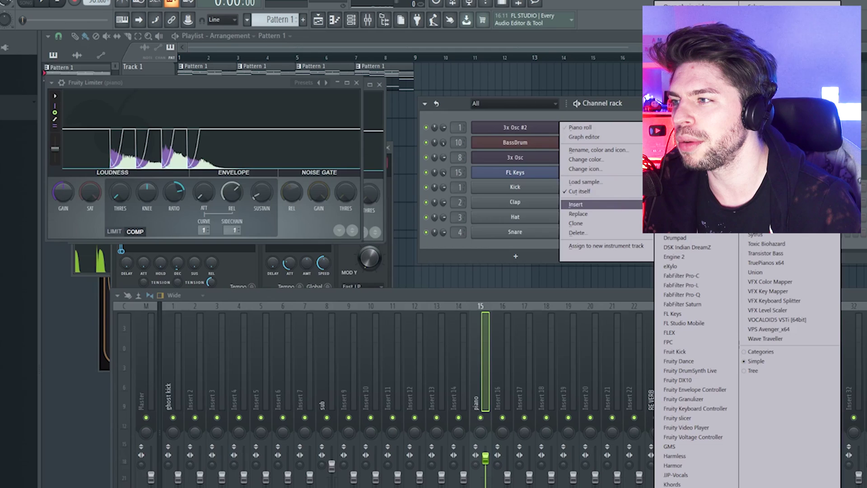
- Insert a new 3x Osc channel above 3x Osc #2 and set its first oscillator to a square wave
click(672, 69)
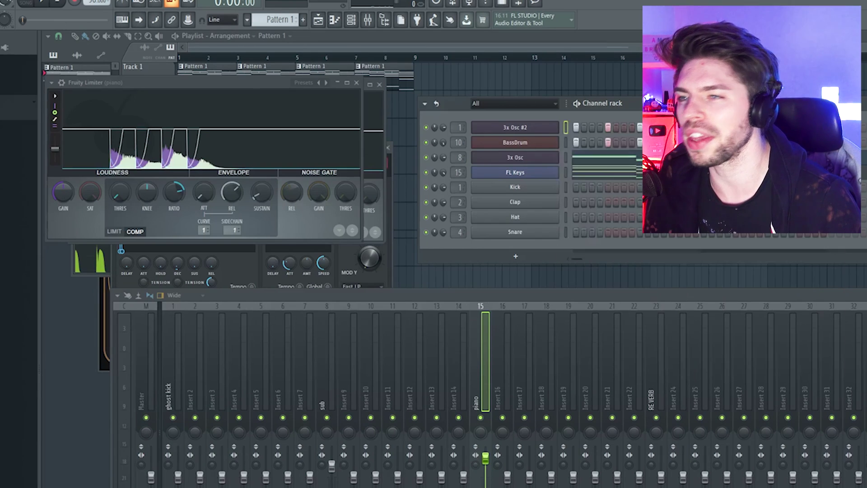
click(171, 181)
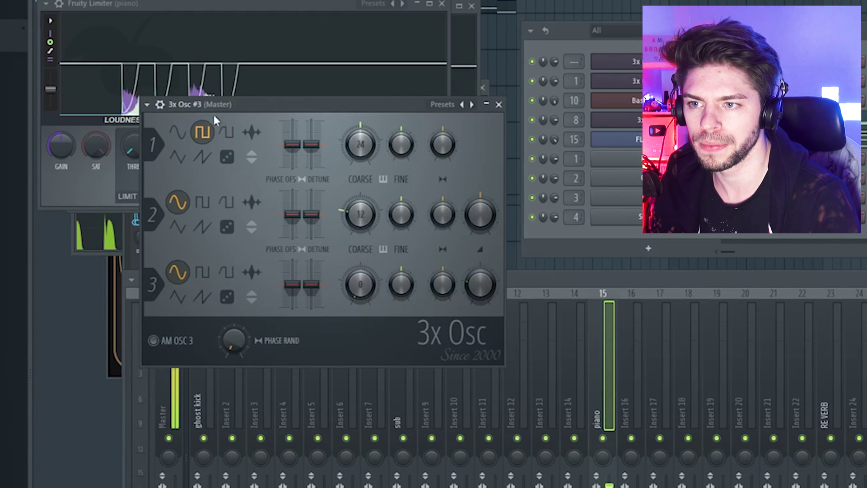
- Enable the pitch envelope on 3x Osc #3 and set a subtle vibrato with the pitch LFO's amount, speed and delay
click(160, 105)
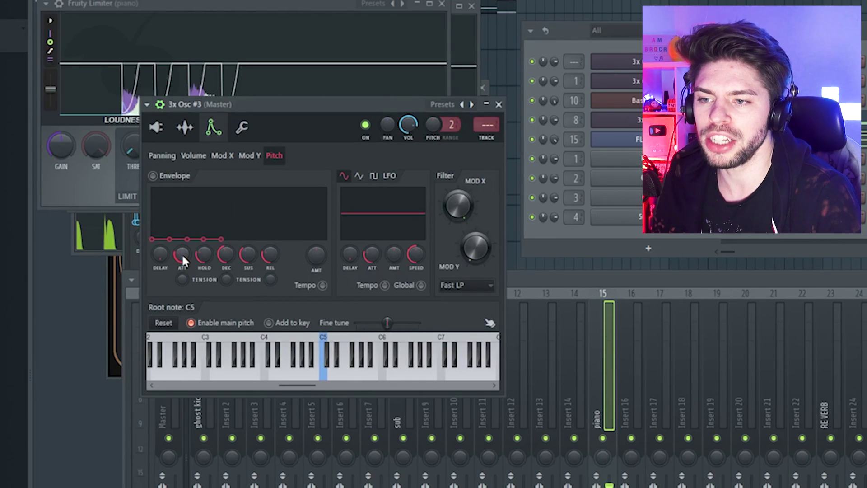
click(166, 255)
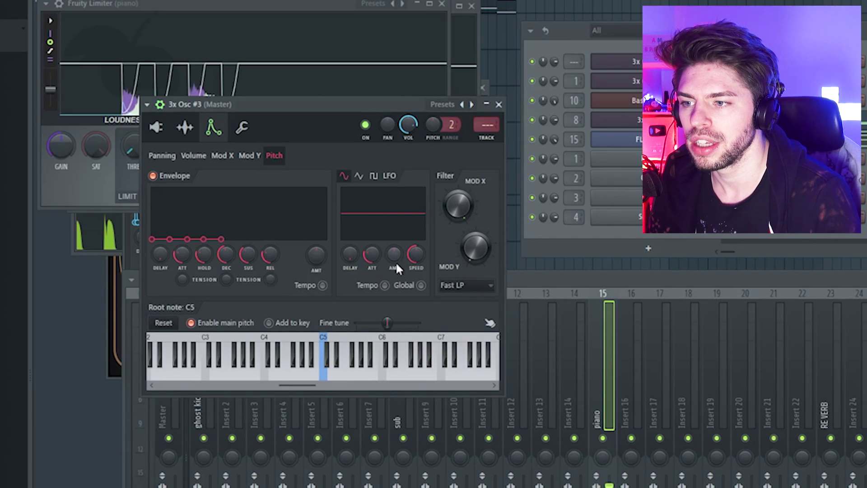
drag(396, 261, 418, 253)
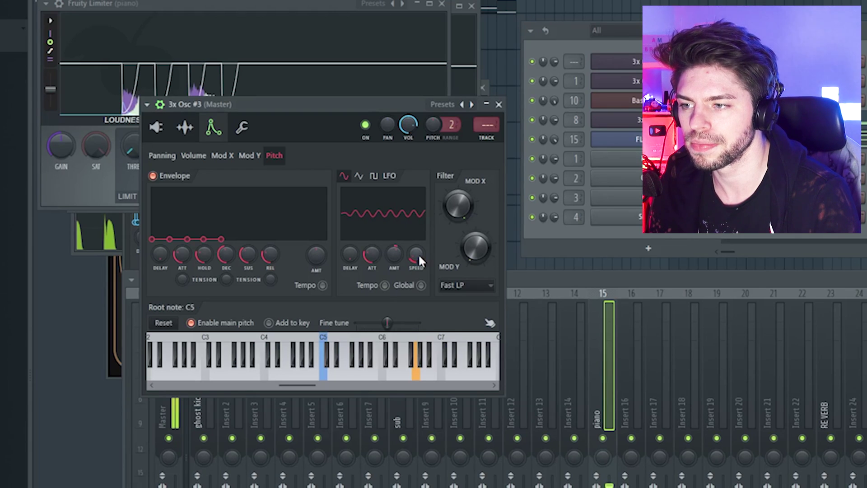
drag(350, 255, 350, 251)
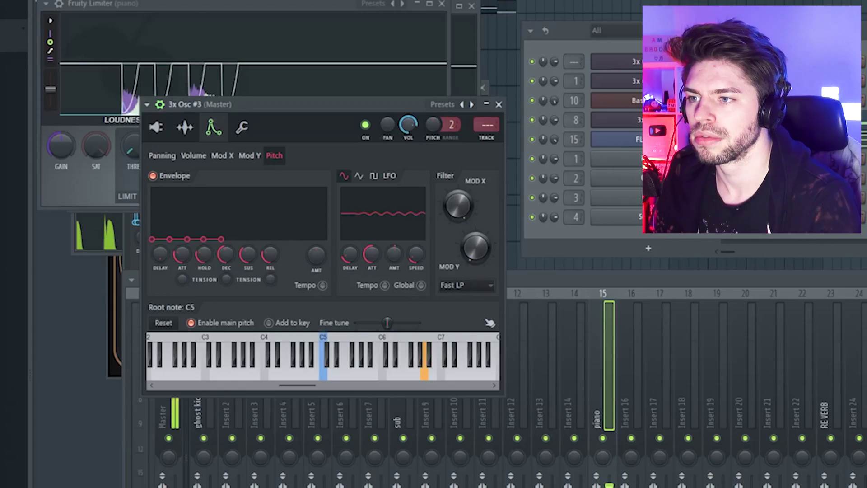
- Route 3x Osc #3 to mixer Insert 12 and name that track LEAD
drag(488, 125, 559, 447)
click(522, 399)
double_click(522, 400)
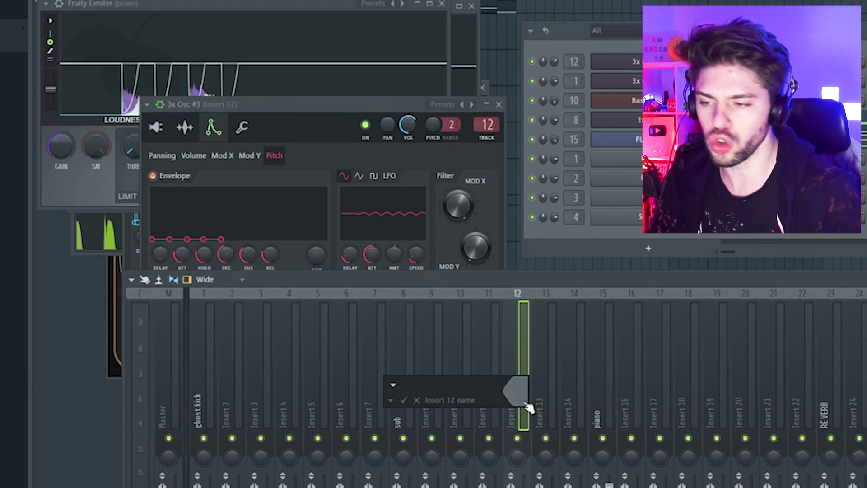
text(LEAD)
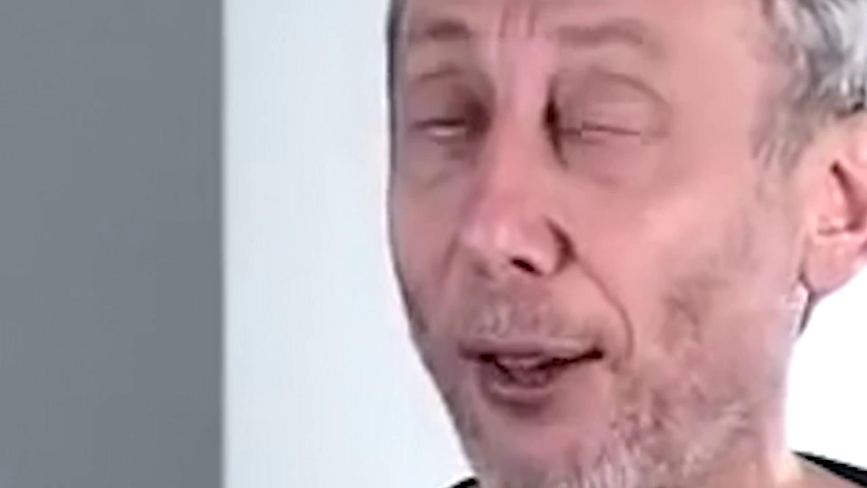
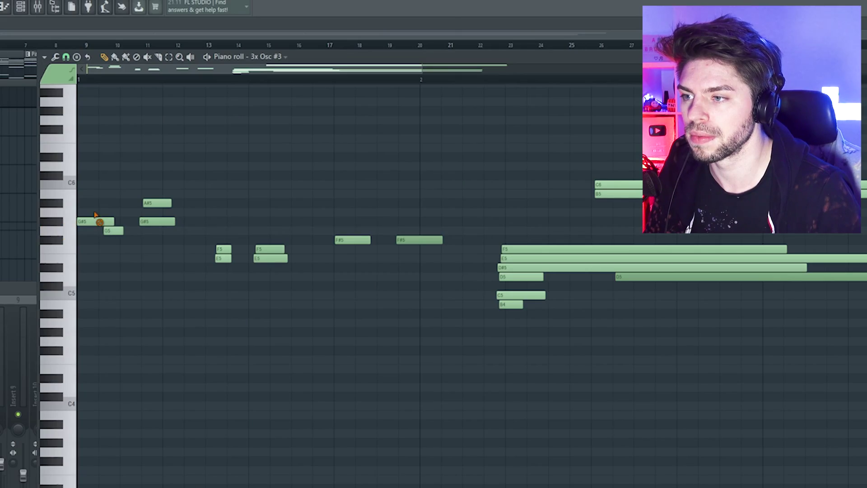
- Clean up the recorded lead: shift the second G#5 earlier, delete the two short F5 notes and lower both short E5 notes to D#5
key(space)
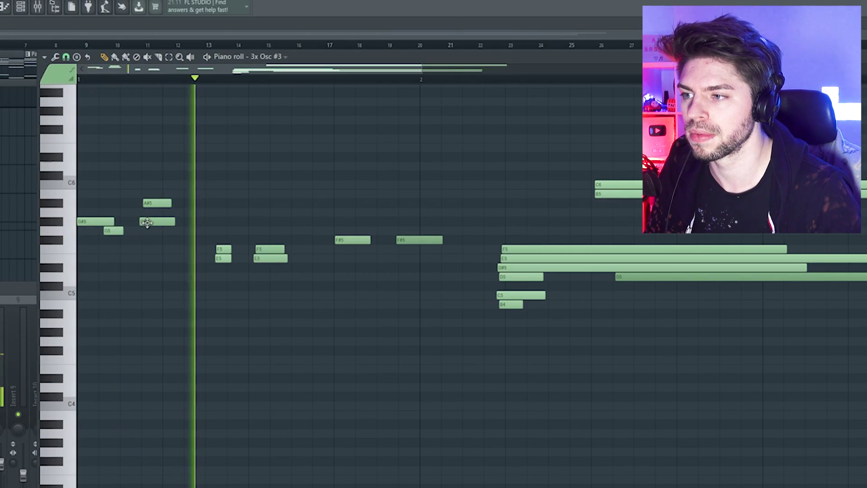
drag(157, 222, 136, 222)
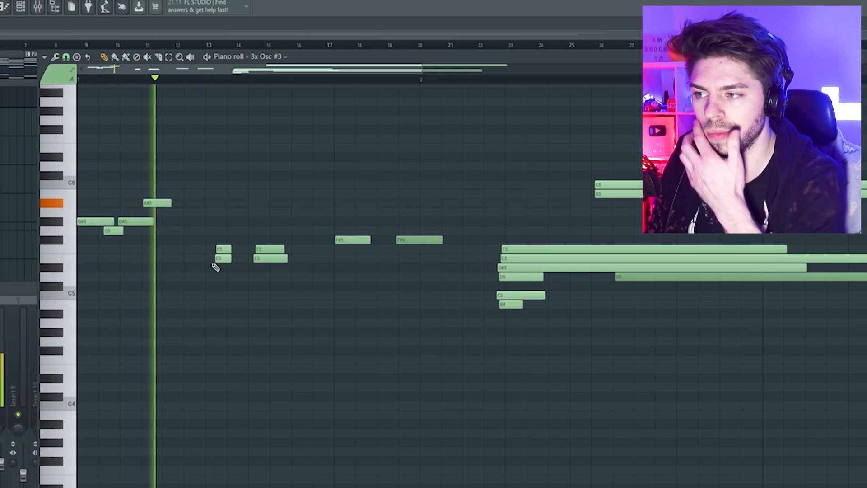
right_click(224, 250)
right_click(270, 250)
drag(221, 258, 183, 260)
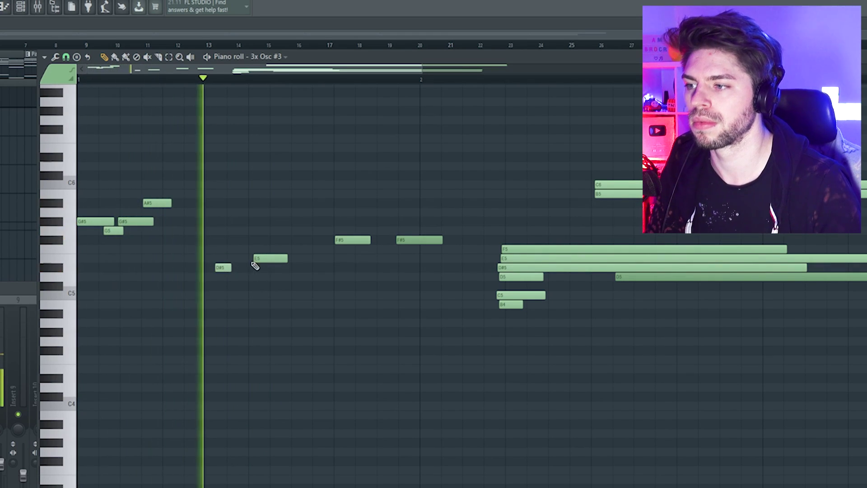
drag(254, 259, 253, 269)
- Quantize all notes in the lead's piano roll and audition the phrase
key(ctrl+a)
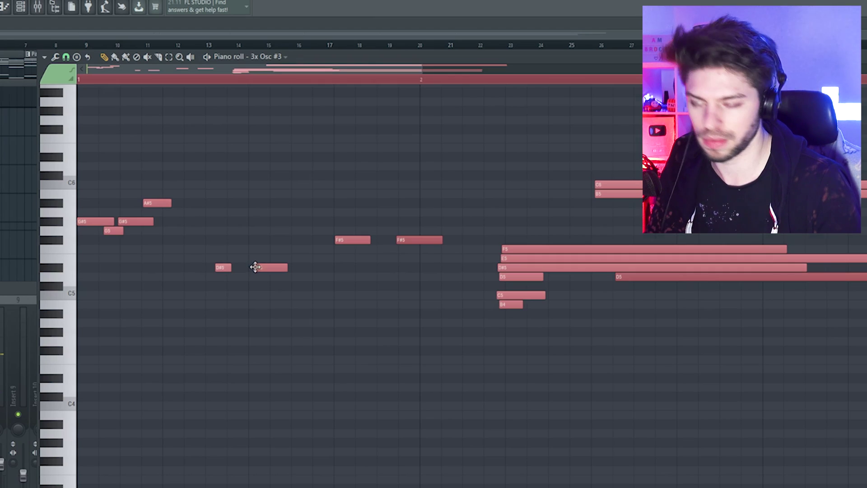
key(ctrl+d)
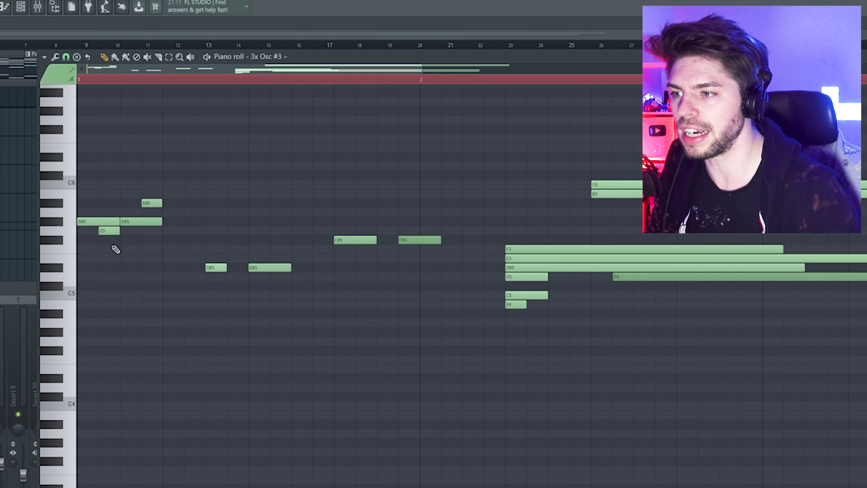
key(space)
key(space)
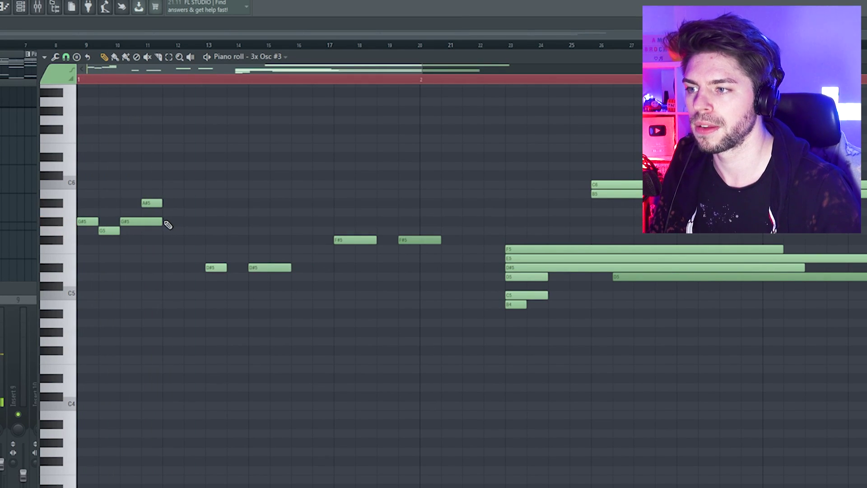
- Shorten the second G#5 note to end where A#5 starts, extend A#5 to the first D#5, and audition the change
key(space)
drag(161, 222, 205, 204)
key(space)
key(space)
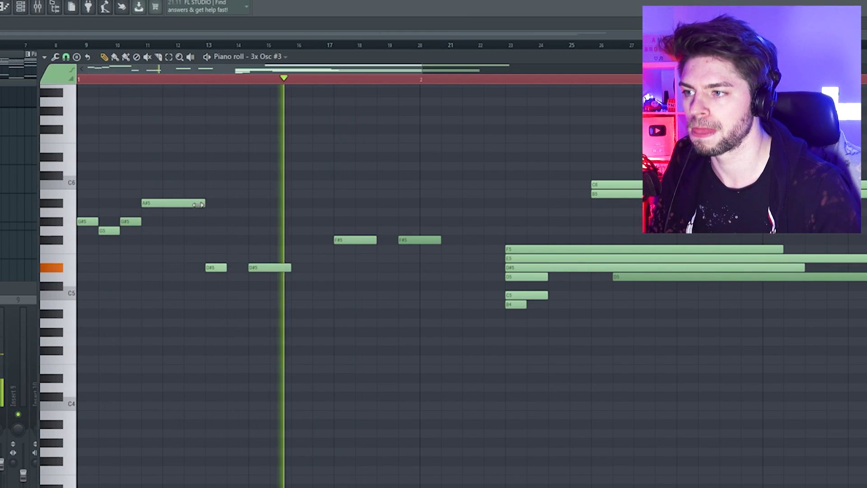
key(space)
key(space)
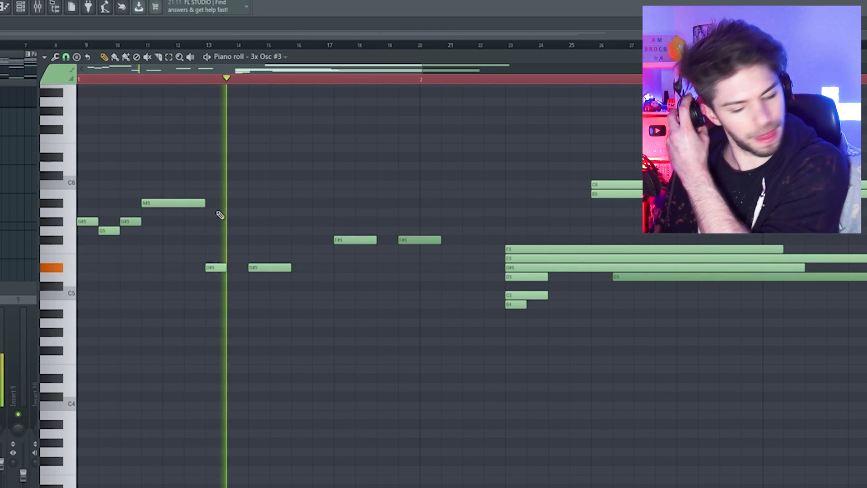
- Lower the first F#5 note to F5 and delete the second F#5 in the lead phrase
key(space)
key(space)
drag(361, 241, 362, 258)
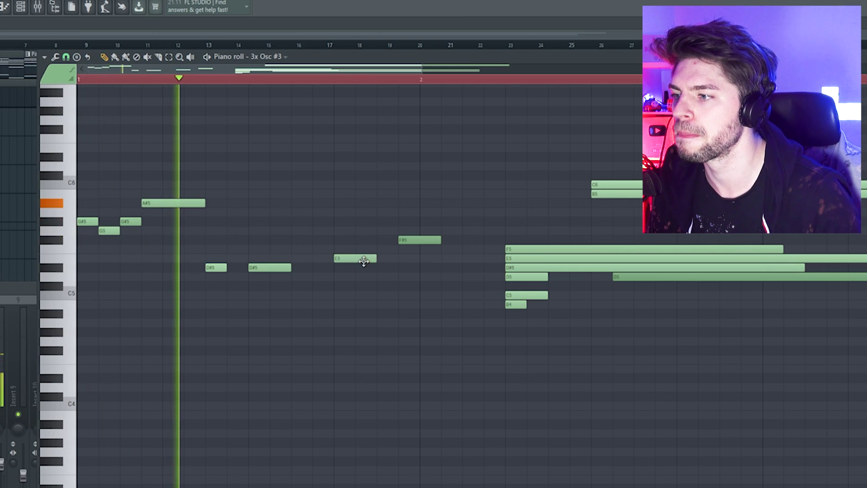
right_click(407, 240)
scroll(494, 267, down, 1)
key(space)
key(space)
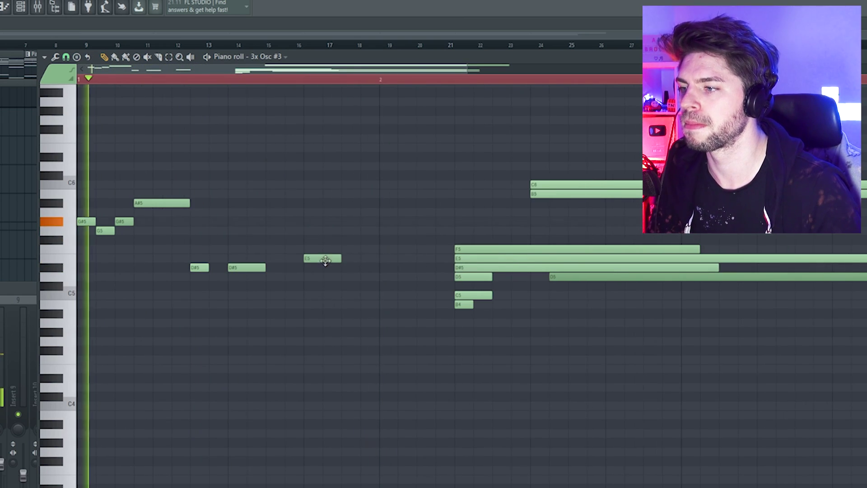
drag(325, 260, 326, 250)
- Remove the leftover recorded notes and repeat the opening lead phrase in the second bar
scroll(443, 325, down, 2)
ctrl+drag(545, 369, 205, 152)
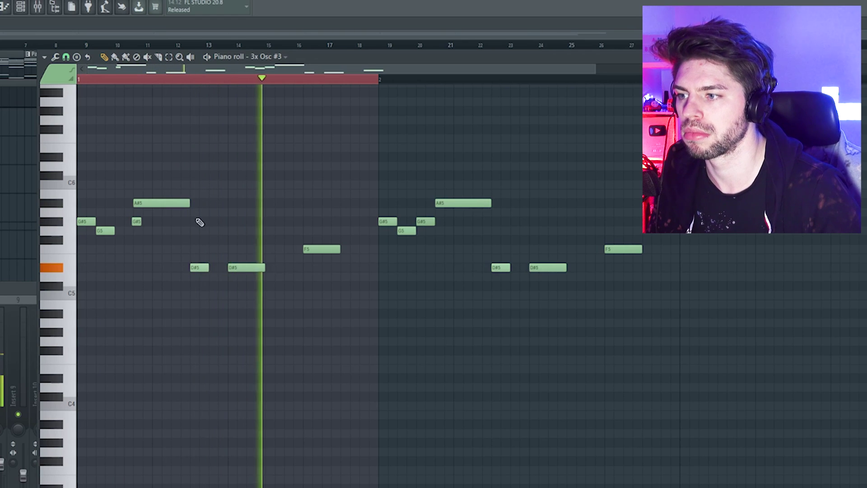
- Add a short C5 note directly after the second D#5 in the first phrase, without overlapping it
mouse_move(266, 268)
mouse_down()
mouse_move(284, 268)
mouse_move(256, 271)
mouse_move(274, 269)
mouse_up()
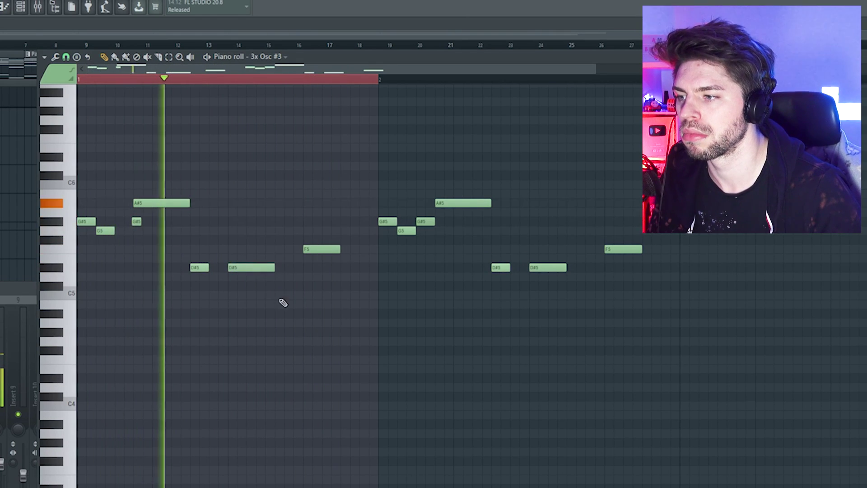
click(286, 295)
mouse_move(299, 295)
mouse_down()
mouse_move(280, 295)
mouse_move(303, 296)
mouse_up()
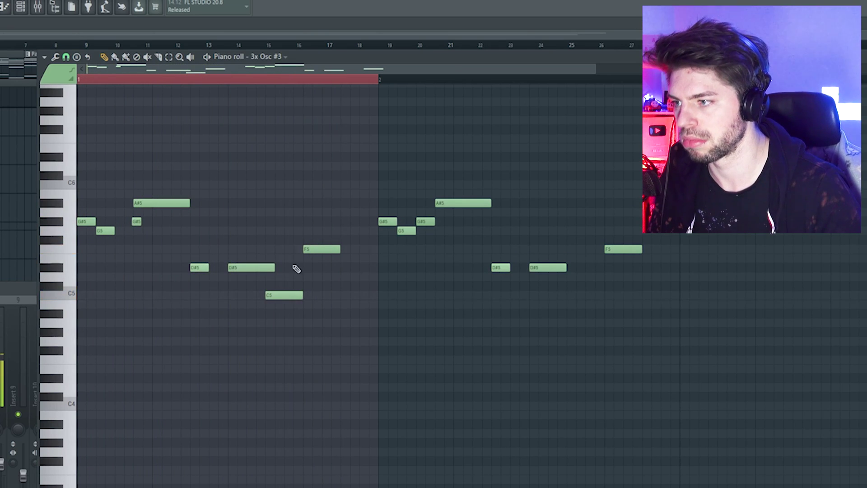
drag(270, 268, 265, 268)
drag(302, 295, 285, 295)
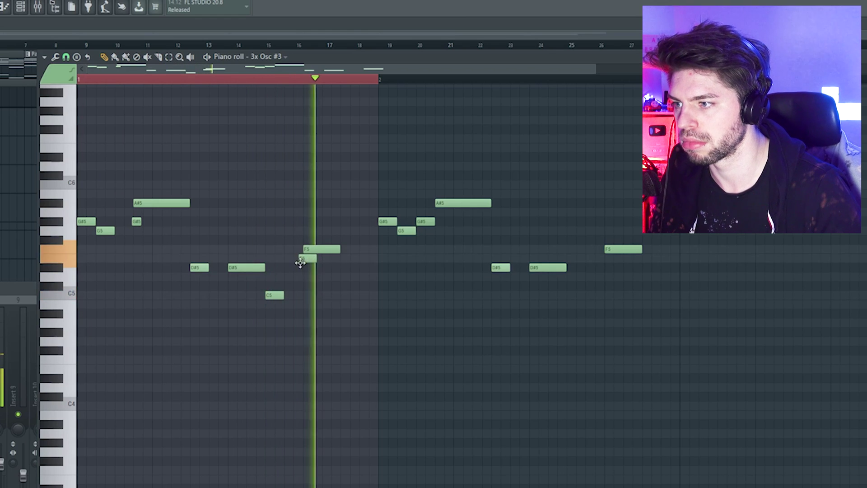
- Trim the E5 note at the start of the first bar's F5 into a short grace note
click(308, 259)
key(space)
mouse_move(316, 262)
mouse_down()
mouse_move(308, 262)
mouse_move(313, 252)
mouse_up()
ctrl+click(312, 252)
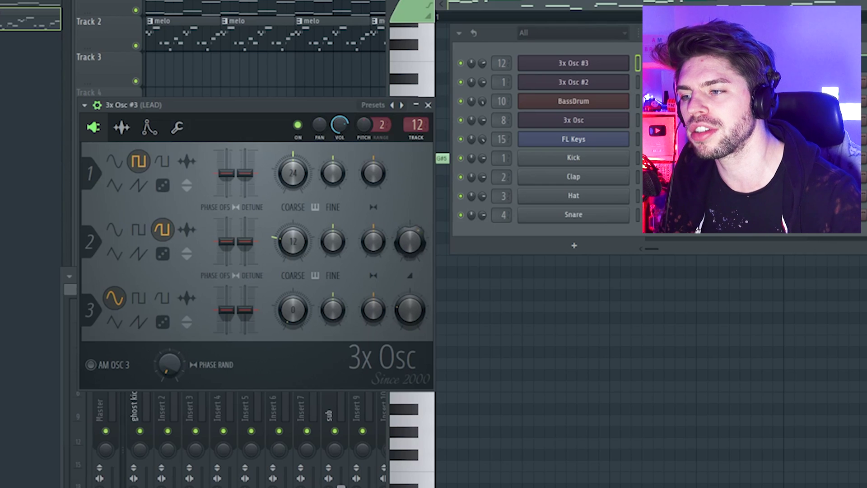
- Play the arrangement with the lead and raise the channel rack's swing amount
key(space)
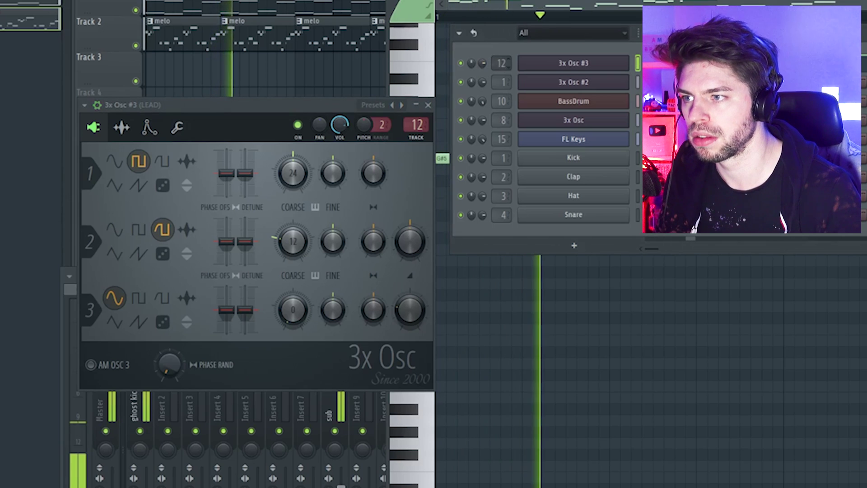
key(F9)
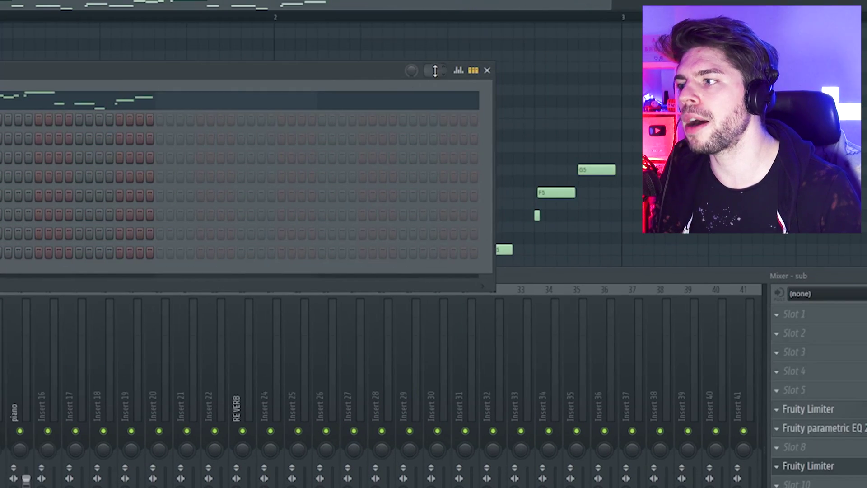
drag(405, 73, 405, 64)
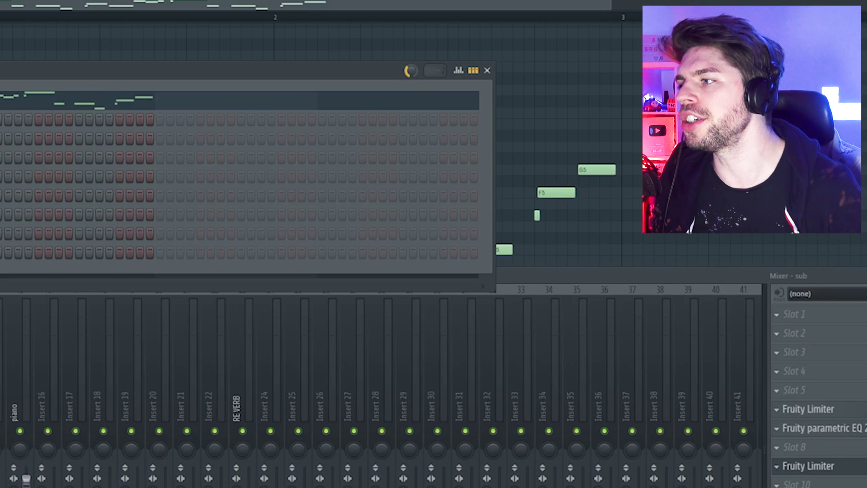
right_click(406, 72)
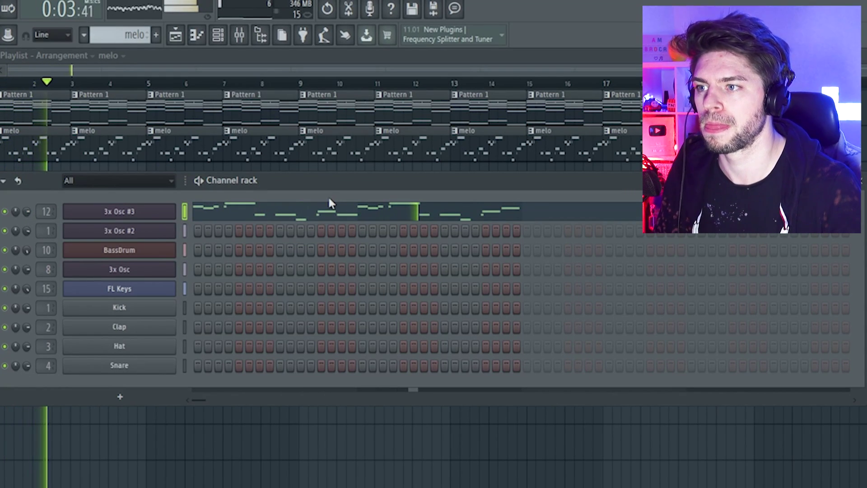
- Shorten the Hat sample's tail by raising its fade-out
drag(330, 182, 335, 244)
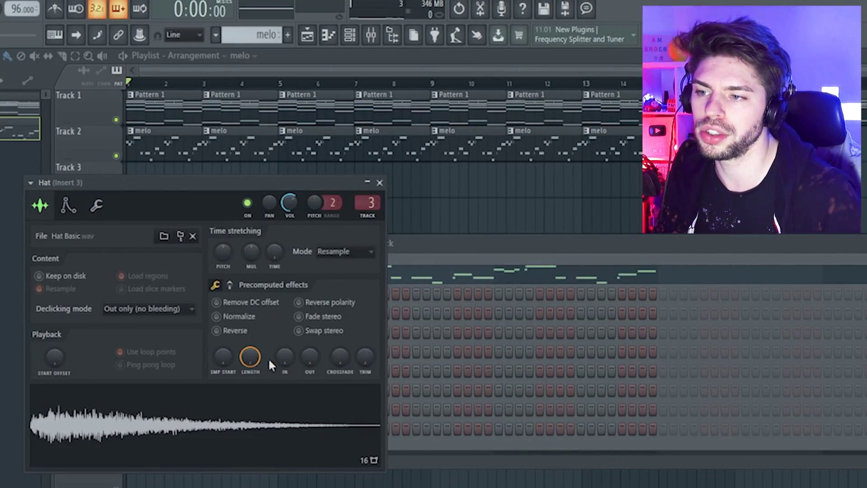
drag(309, 357, 322, 352)
click(499, 246)
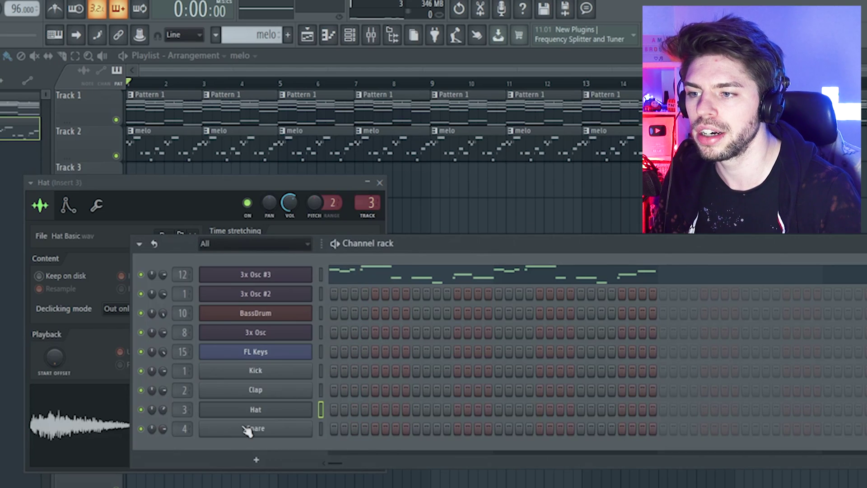
- Fill every step of the Hat channel across the melo pattern
right_click(305, 412)
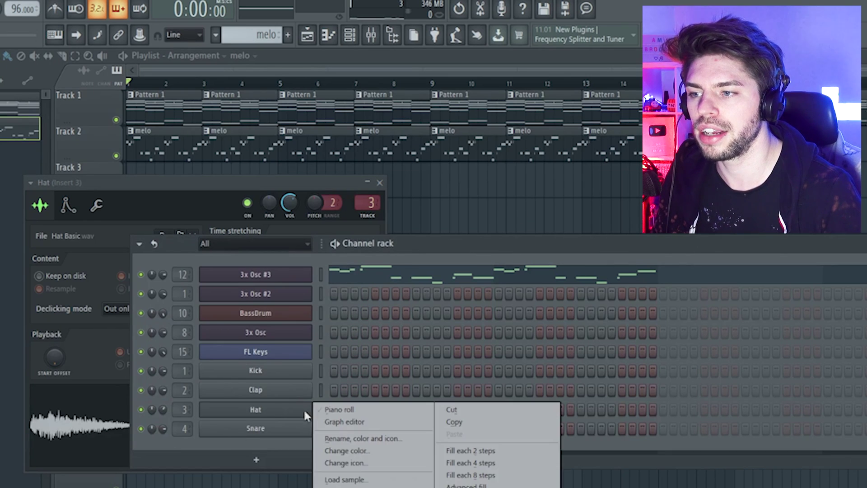
click(493, 464)
mouse_move(501, 415)
mouse_down()
mouse_move(698, 408)
mouse_move(660, 412)
mouse_up()
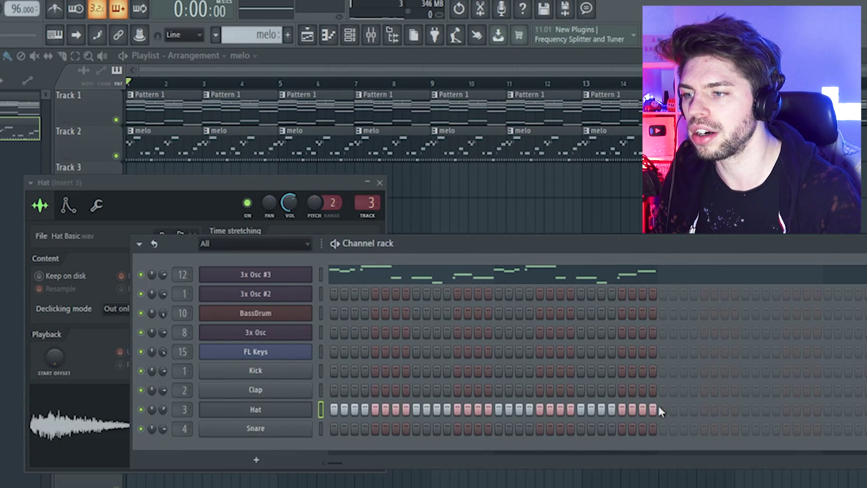
- Route Hat to mixer Insert 17 and shape its high-passed sound with a Fruity Parametric EQ 2 band
drag(367, 199, 385, 285)
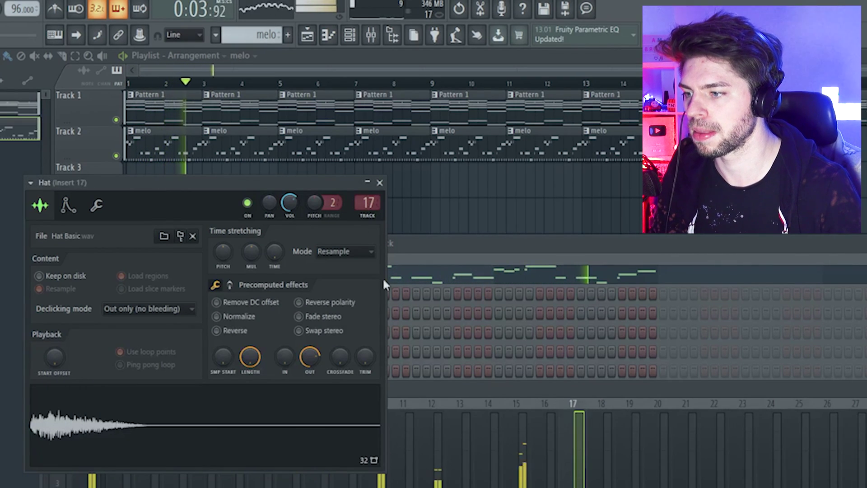
click(593, 484)
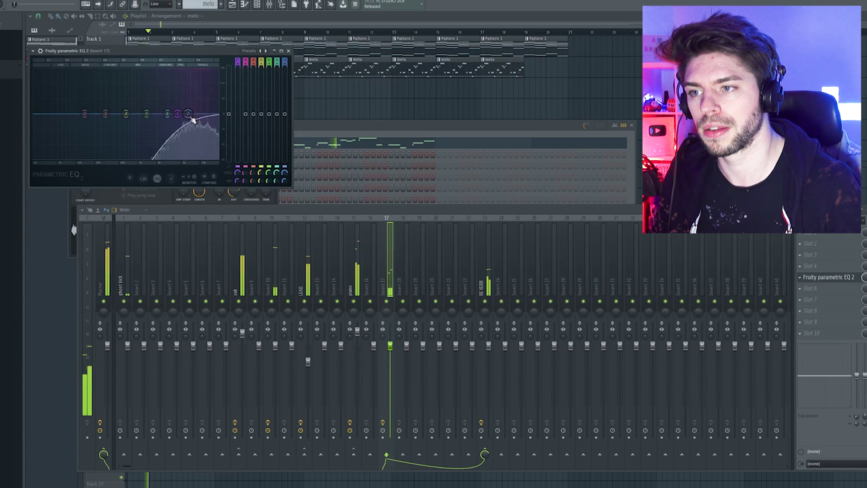
drag(217, 117, 218, 120)
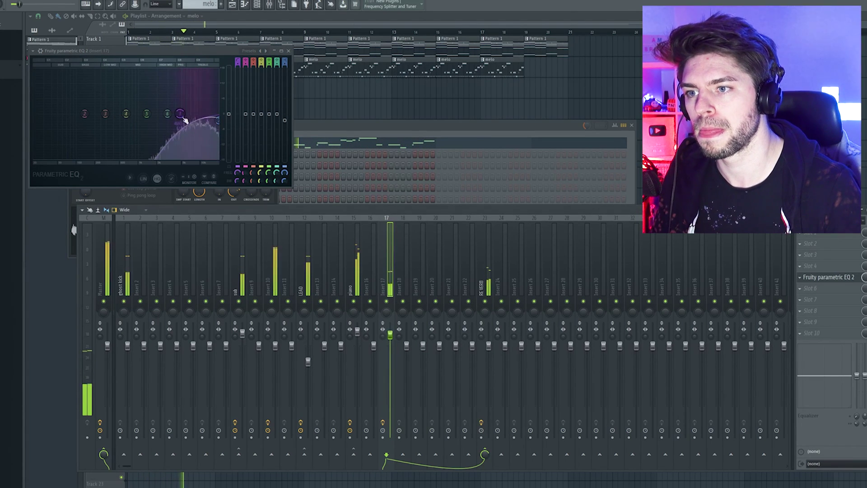
- Cut a dip in the Hat's treble in its EQ and compress Insert 17 with a raised-ratio Fruity Limiter in COMP mode
drag(167, 113, 181, 78)
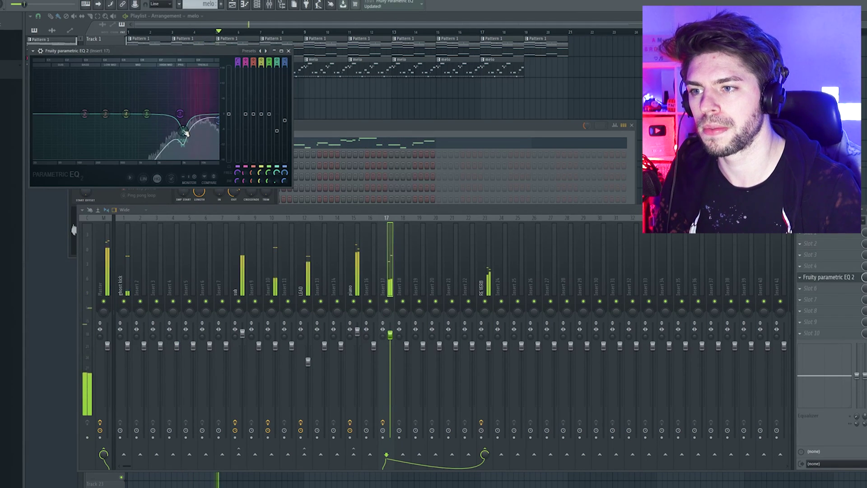
click(821, 289)
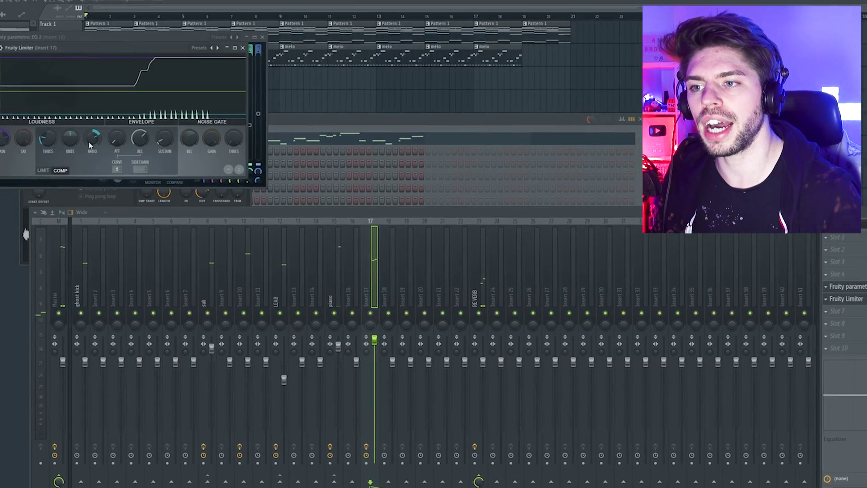
drag(90, 143, 124, 132)
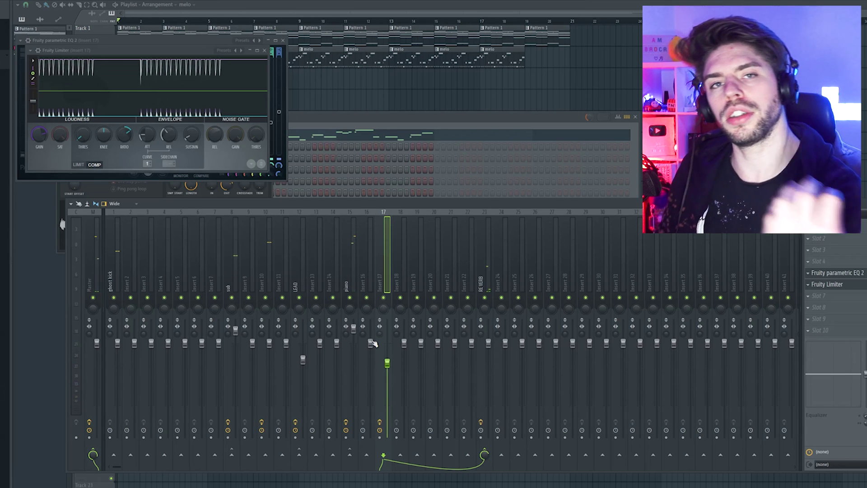
- Lower the Insert 17 fader to quieten the Hat and close its limiter window
drag(387, 363, 389, 388)
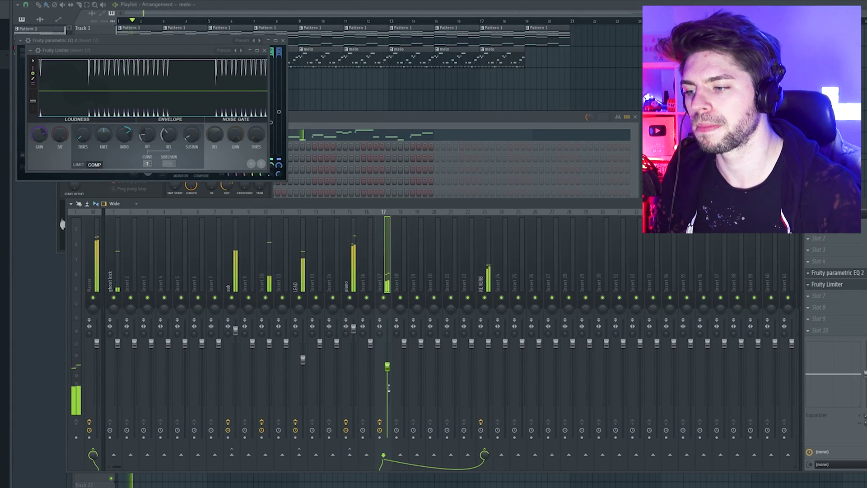
click(267, 50)
- Place Clap hits on every eighth step starting at step 5 and shorten the Clap sample's tail with more fade-out
drag(337, 122, 500, 72)
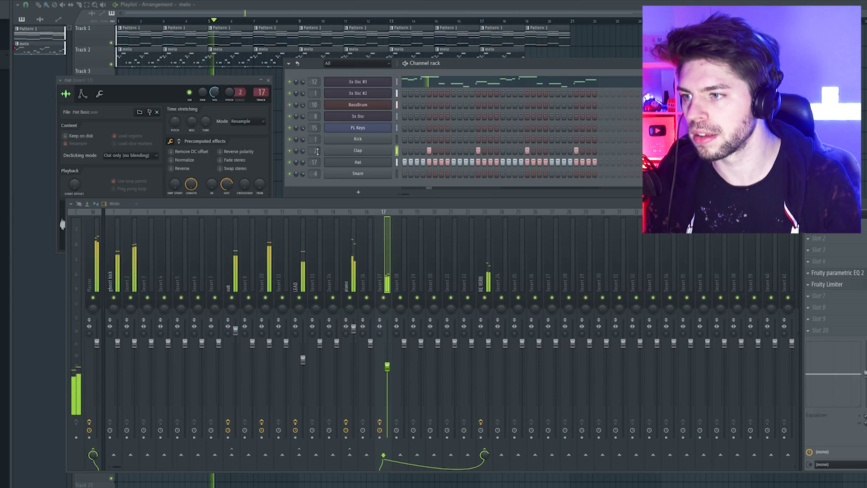
click(340, 154)
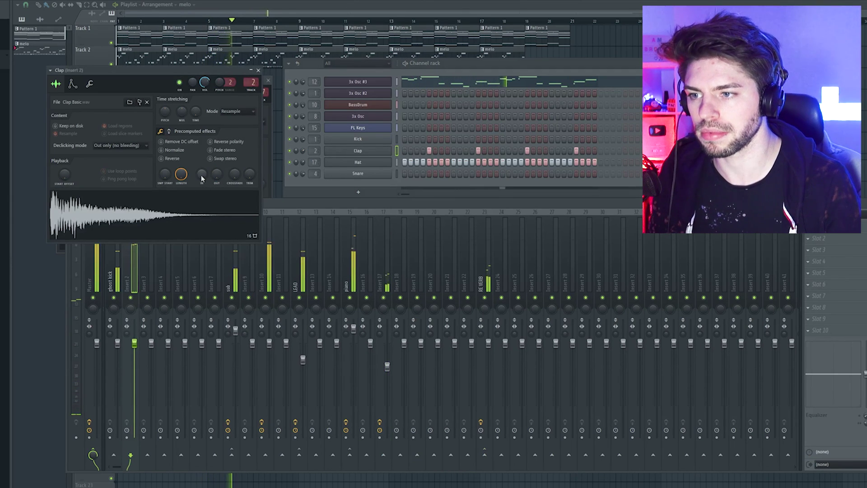
drag(217, 174, 209, 178)
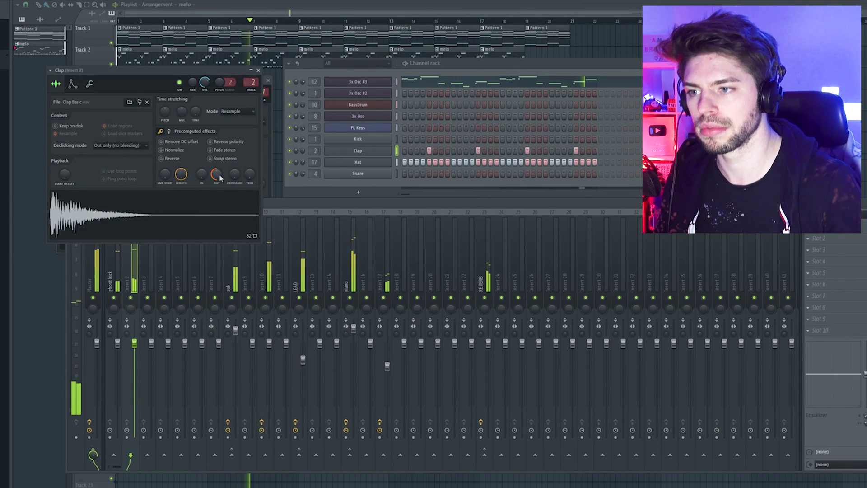
- Route Clap to mixer Insert 20 and load a Fruity Stereo Shaper preset that adds delay and phase offset there
drag(251, 79, 251, 52)
right_click(850, 307)
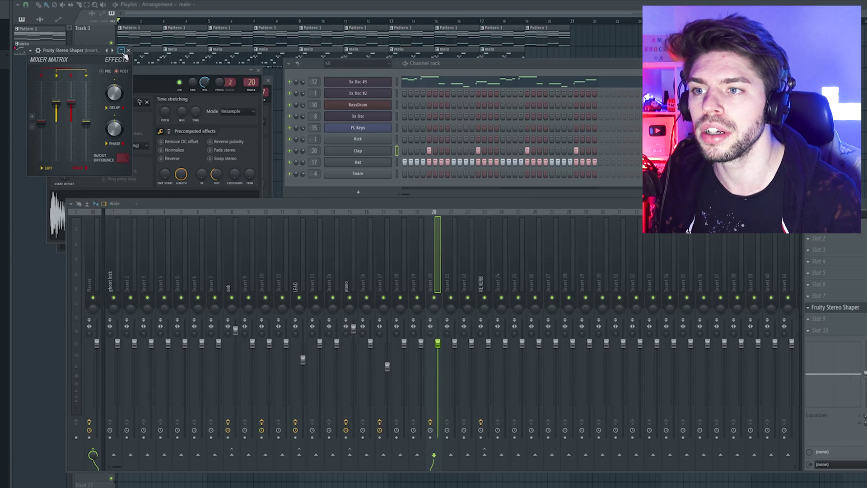
click(122, 51)
click(168, 158)
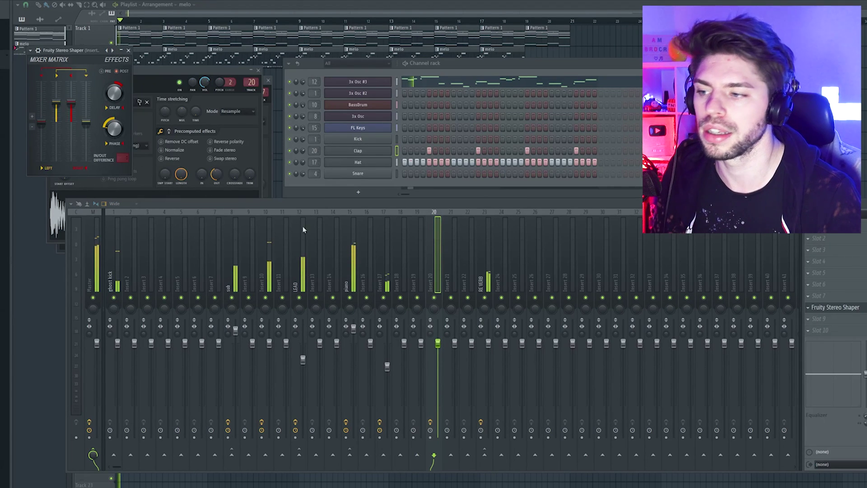
- Add a Fruity Parametric EQ 2 to Insert 20 and cut the Clap's lows with band 1 set to High pass
click(816, 285)
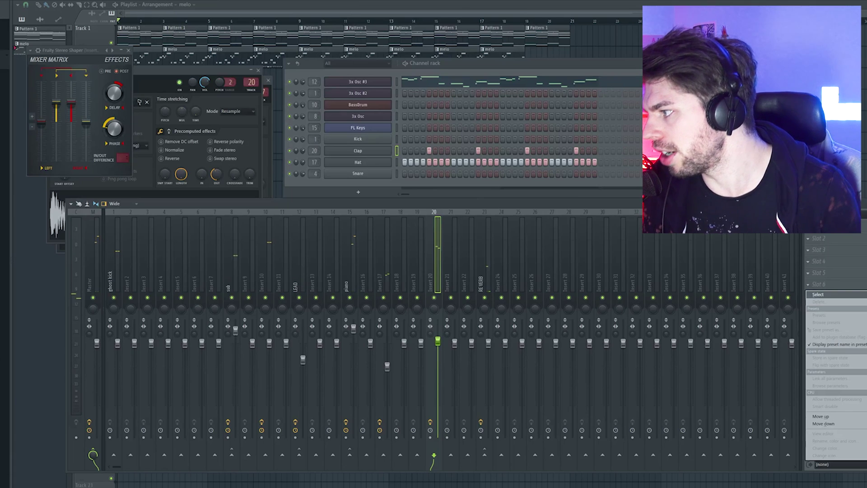
click(865, 294)
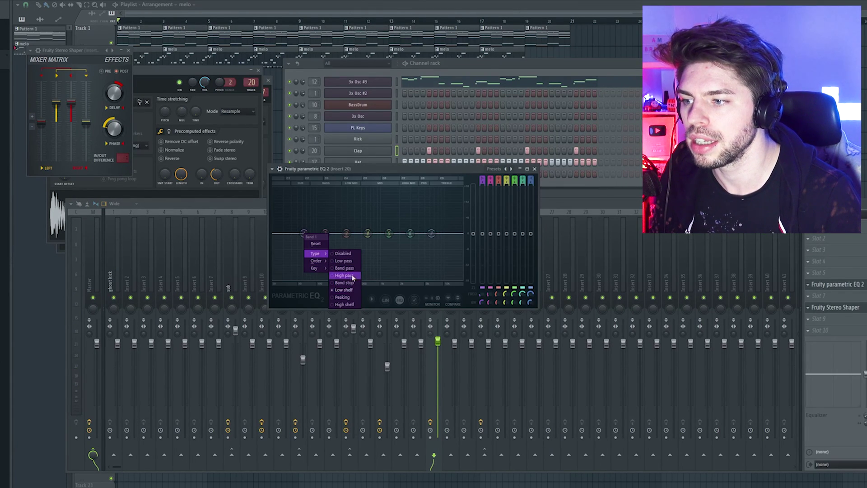
click(353, 278)
drag(355, 234, 381, 233)
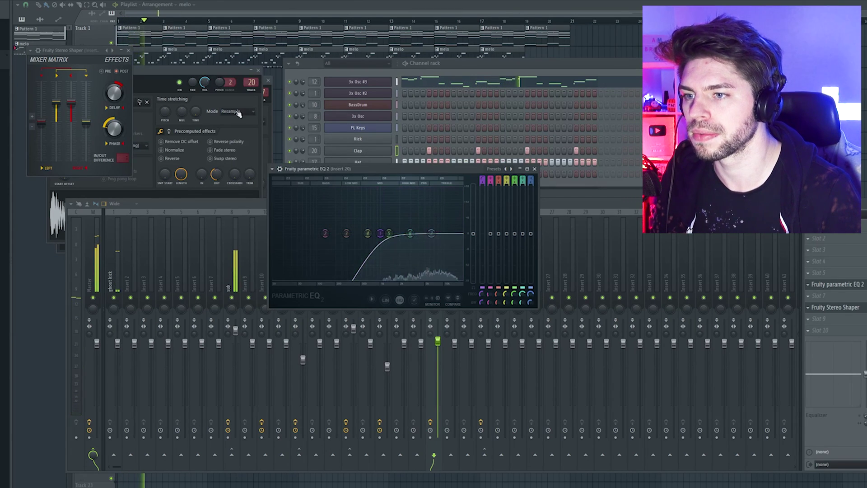
- Shorten the Clap's tail further and send Insert 20 to the REVERB track
click(236, 92)
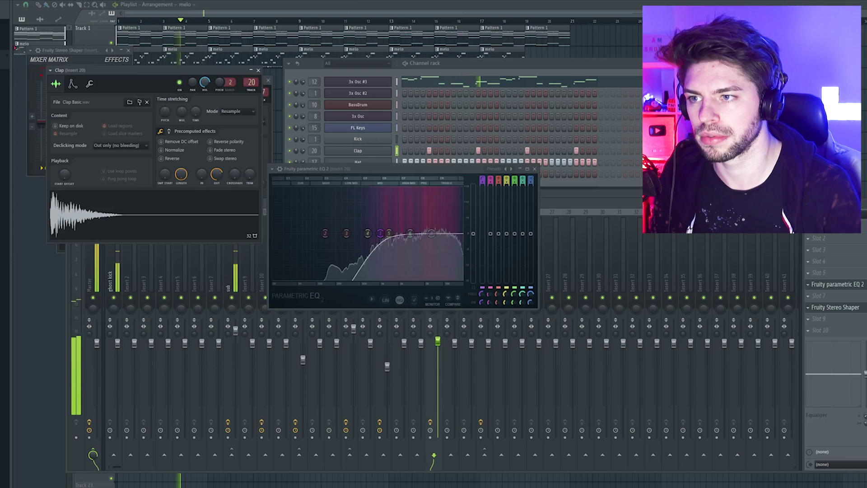
click(500, 245)
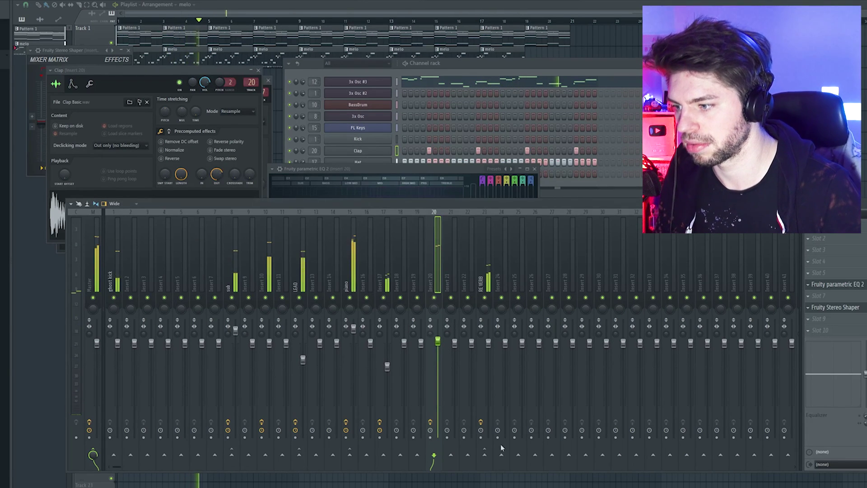
click(484, 454)
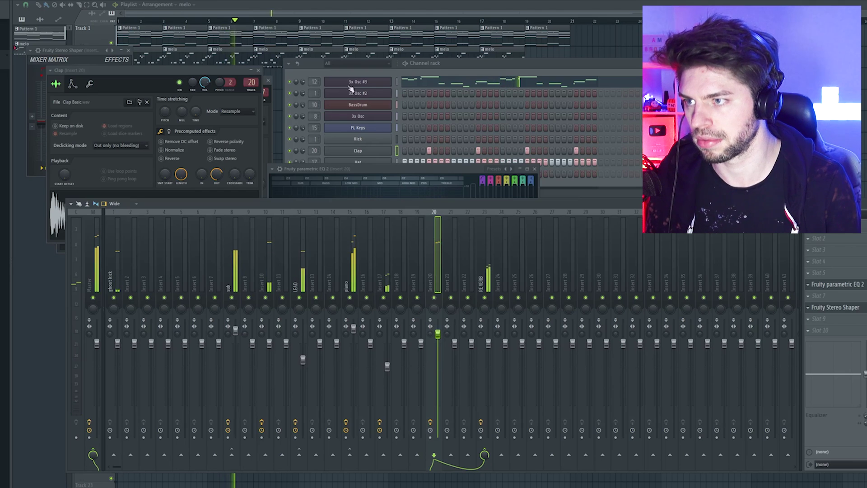
- Route Snare to mixer Insert 20 and place its hits on the same steps as the Clap
click(314, 73)
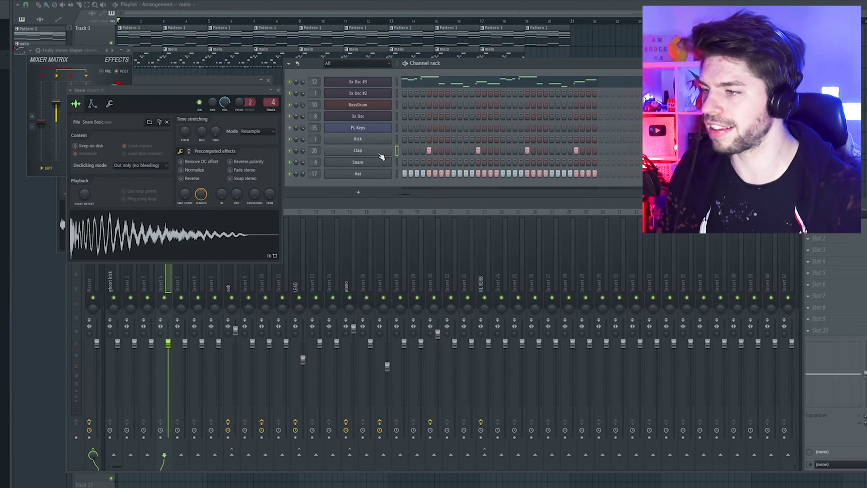
drag(314, 161, 314, 131)
drag(314, 162, 308, 167)
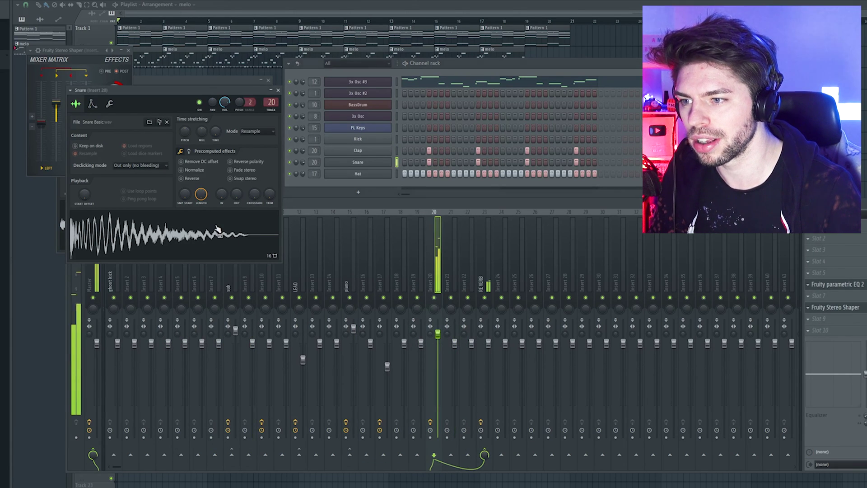
- Shorten the Snare sample's tail with fade-out and slightly lower the Insert 20 fader
key(space)
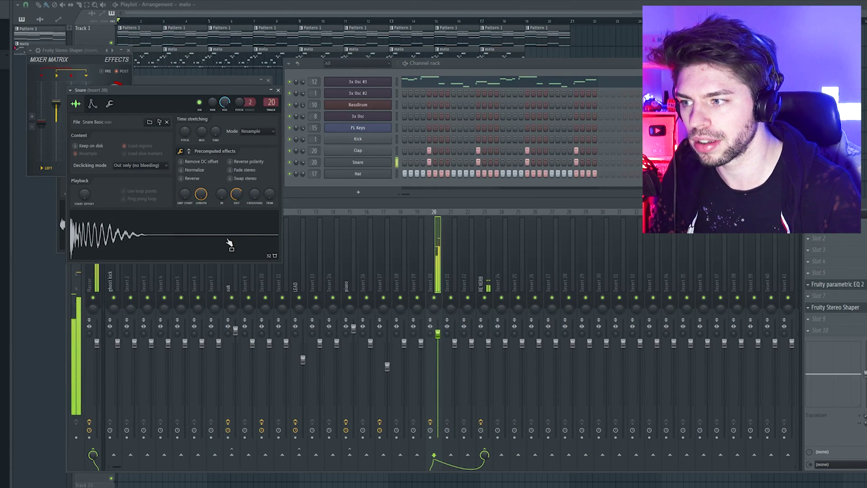
drag(440, 338, 439, 342)
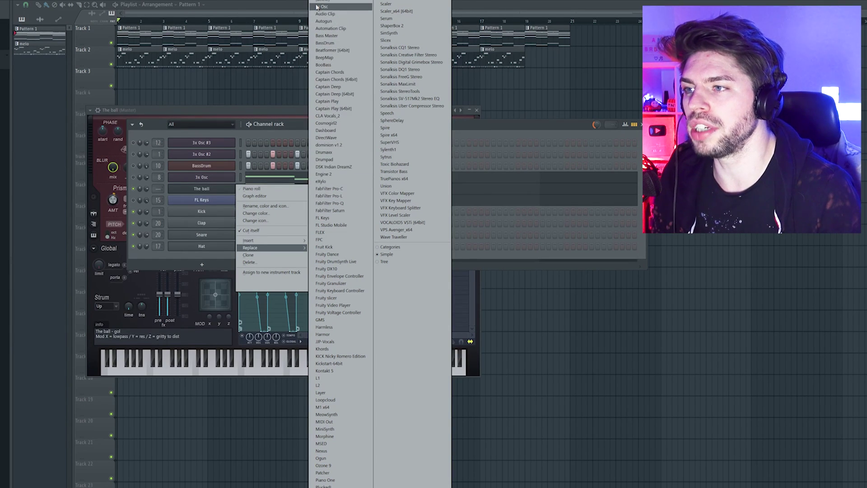
- Replace the The ball channel with a 3x Osc, using square waves on all oscillators and adjusting the third oscillator's level
click(320, 7)
click(122, 167)
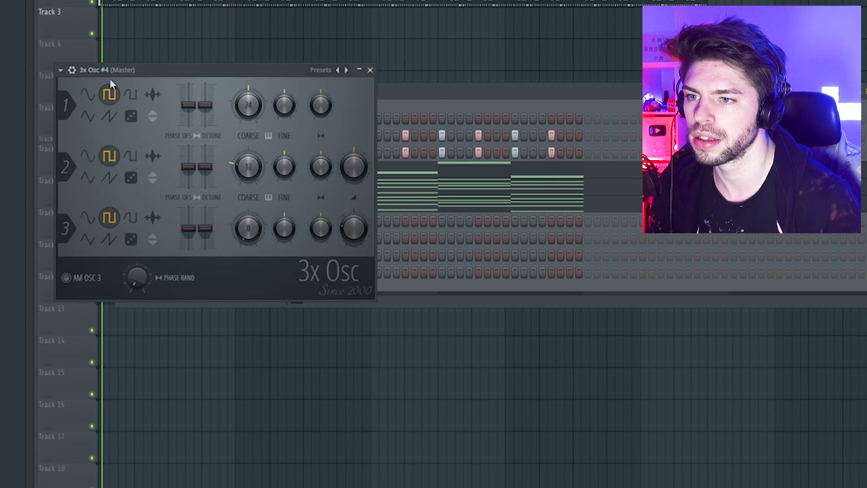
drag(352, 233, 286, 245)
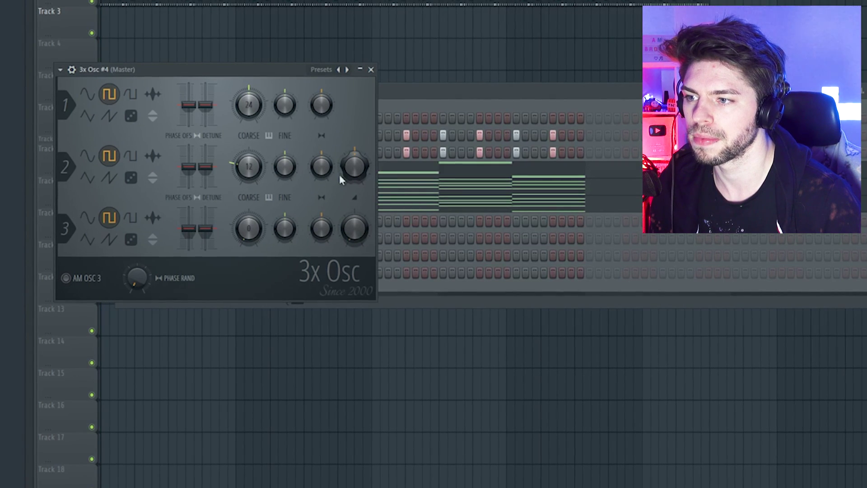
- Shape 3x Osc #4's volume envelope into a pluck with no sustain and a slightly longer decay
click(73, 70)
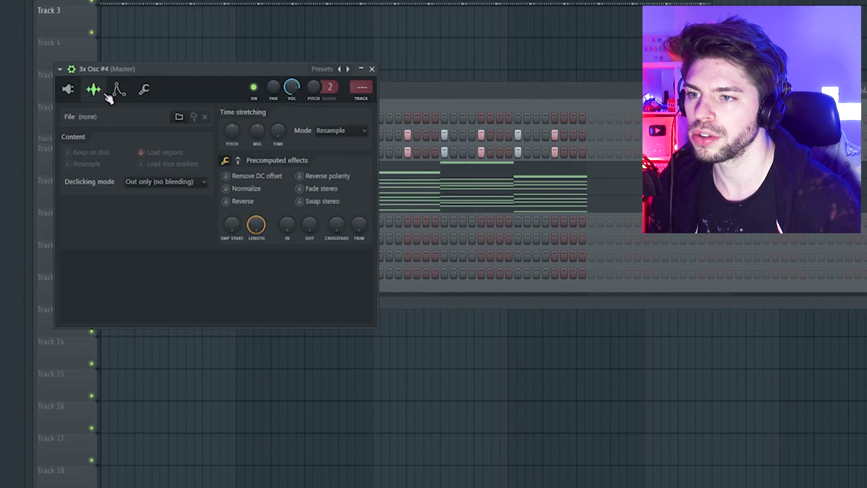
click(118, 89)
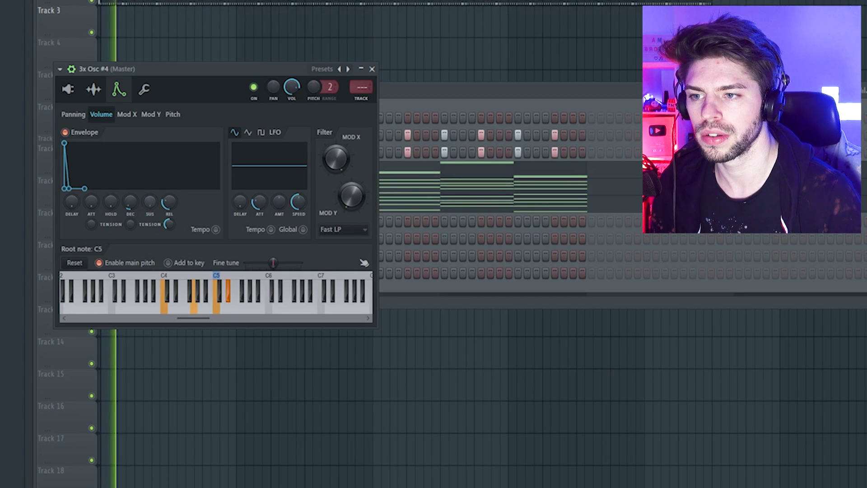
drag(130, 201, 130, 192)
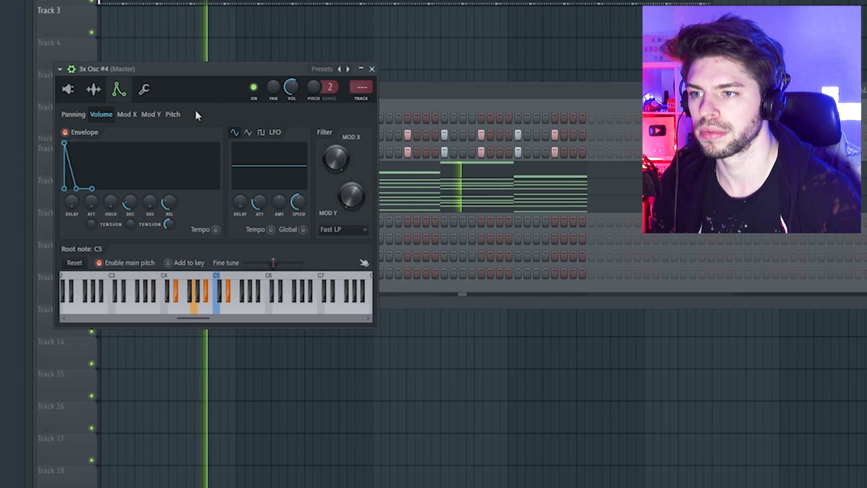
key(space)
- Open 3x Osc #4's miscellaneous settings and transpose its chord notes down one octave in the piano roll
click(146, 89)
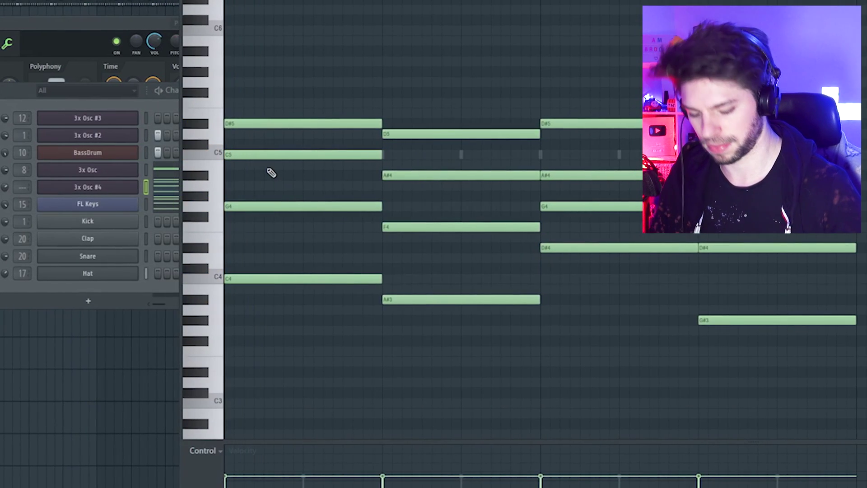
key(ctrl+Down)
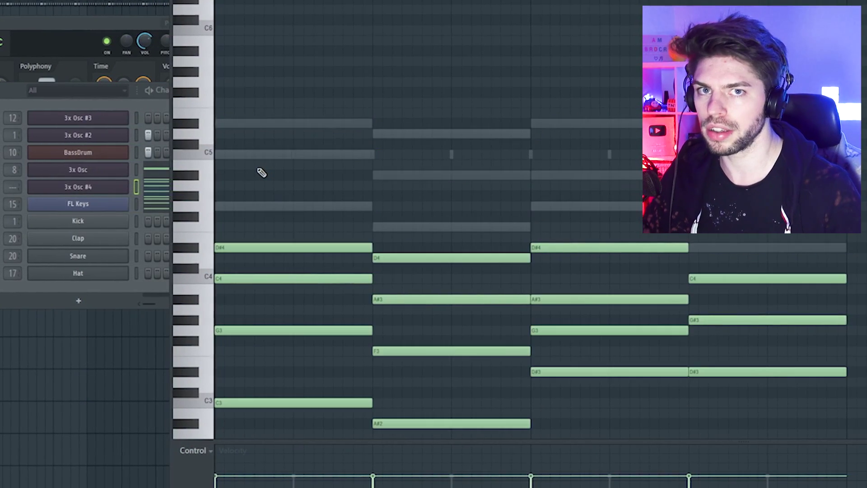
key(space)
- Route 3x Osc #4 to mixer Insert 7 and cut its lows with a High pass band 1 in Fruity Parametric EQ 2
drag(10, 186, 10, 165)
key(F9)
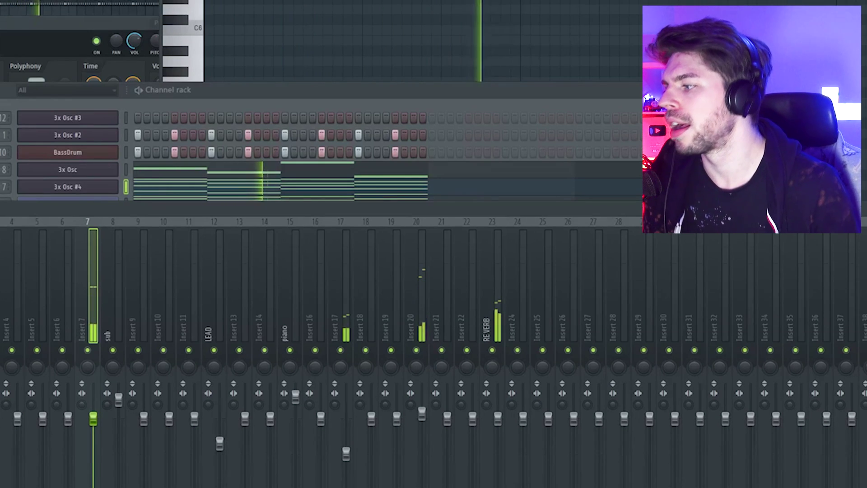
right_click(185, 216)
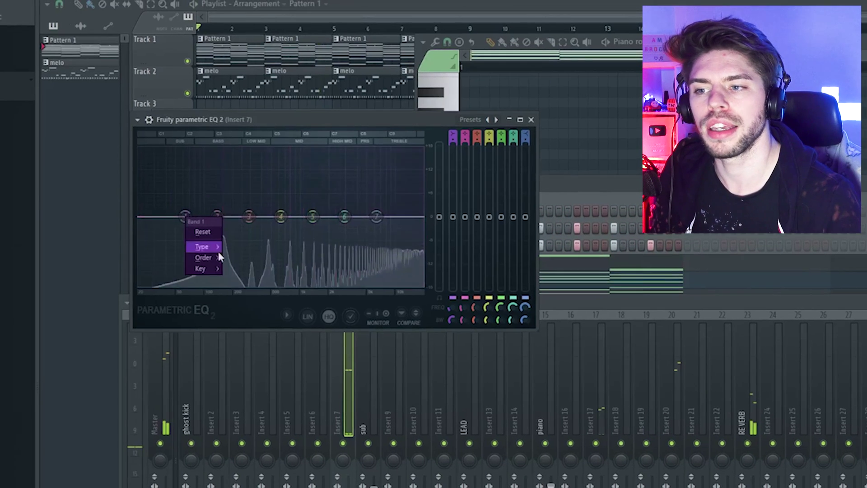
mouse_move(208, 248)
click(249, 280)
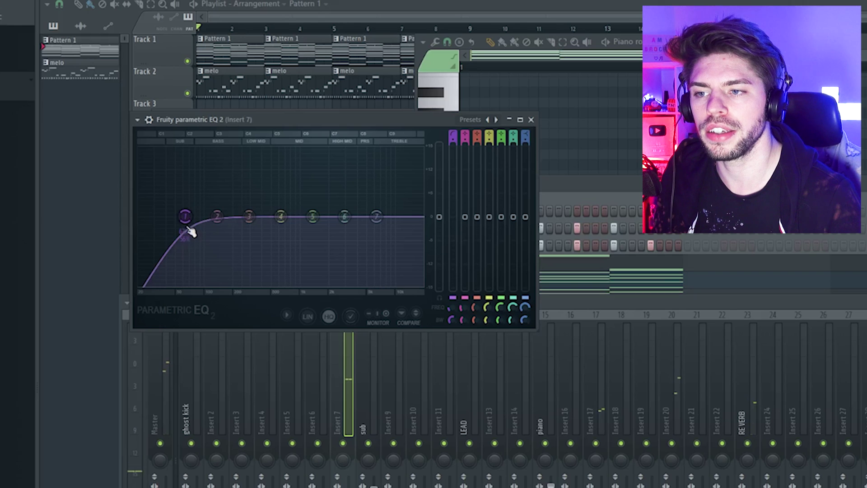
key(space)
drag(189, 229, 238, 218)
key(space)
- Set EQ band 7 on Insert 7 to Low pass and lower its cutoff into the midrange to darken the synth
right_click(377, 217)
mouse_move(396, 246)
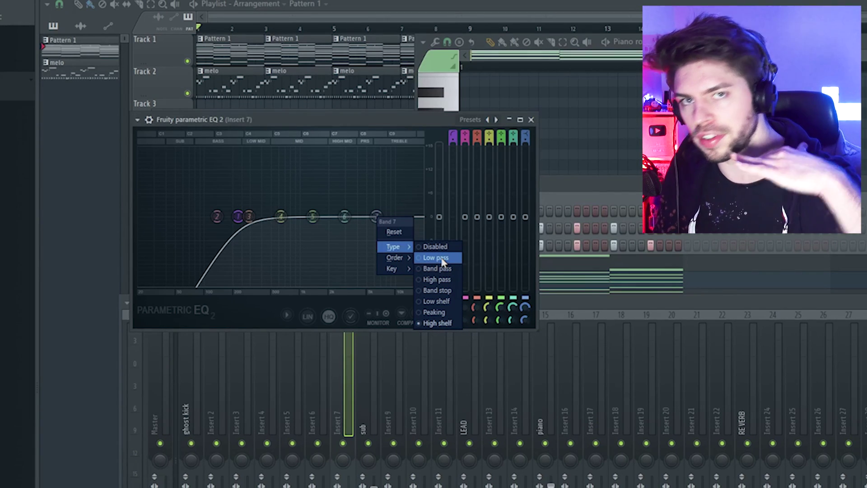
click(436, 258)
key(space)
drag(375, 217, 307, 217)
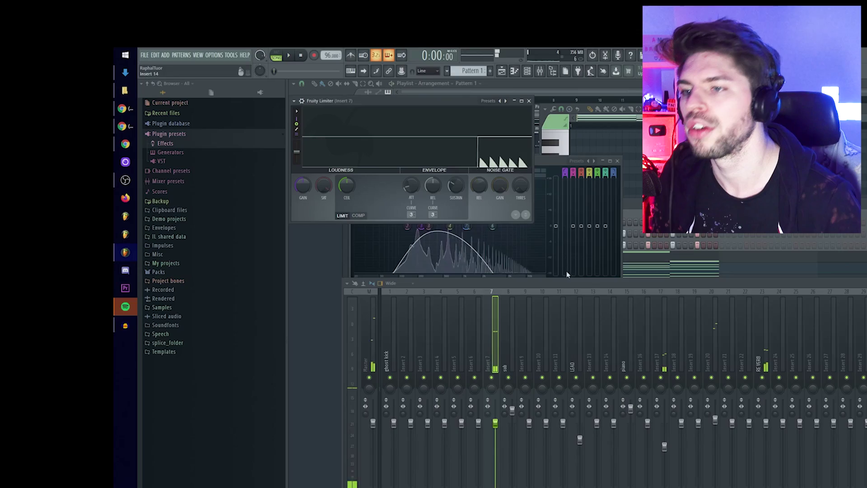
- Set Insert 7's Fruity Limiter to COMP mode with a threshold of about -29 dB and a raised ratio, and open its sidechain input choices
click(359, 216)
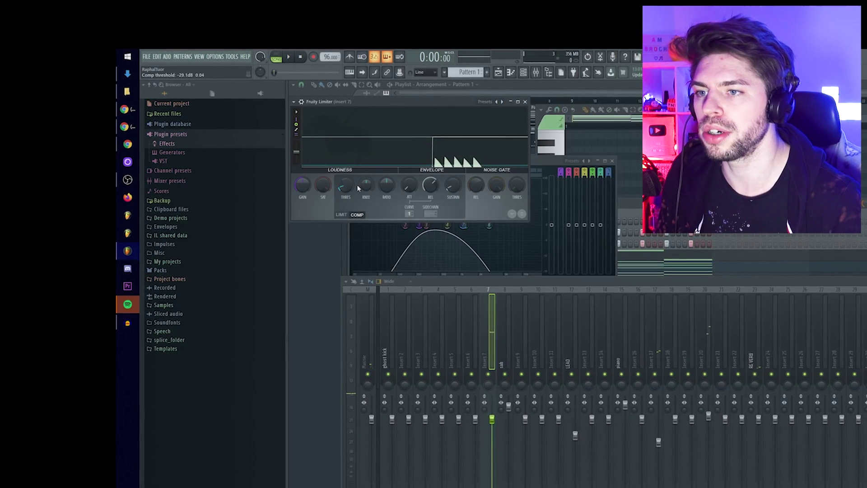
right_click(375, 204)
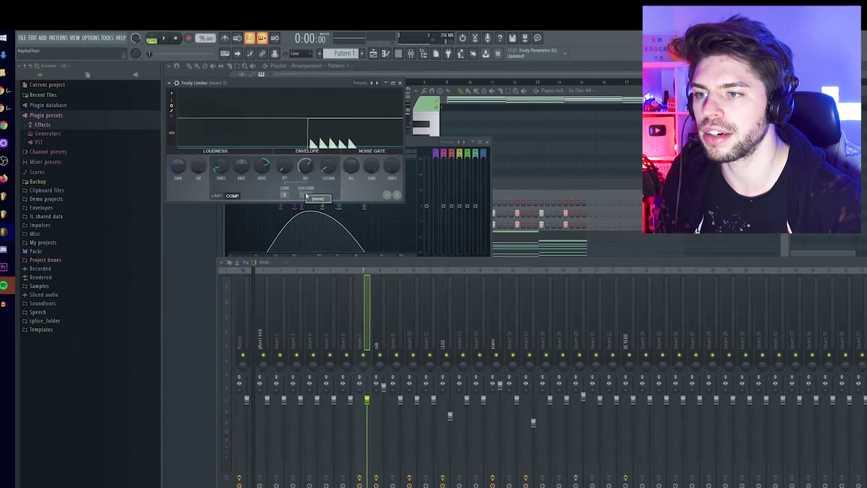
click(334, 346)
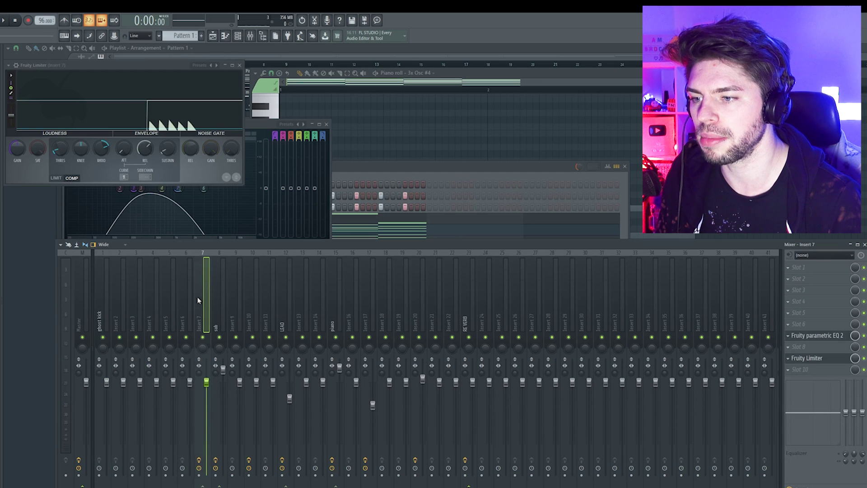
- Rename mixer Insert 7 as "background arp" and play the pattern to hear the compressed sound
text(background arp)
key(Return)
key(space)
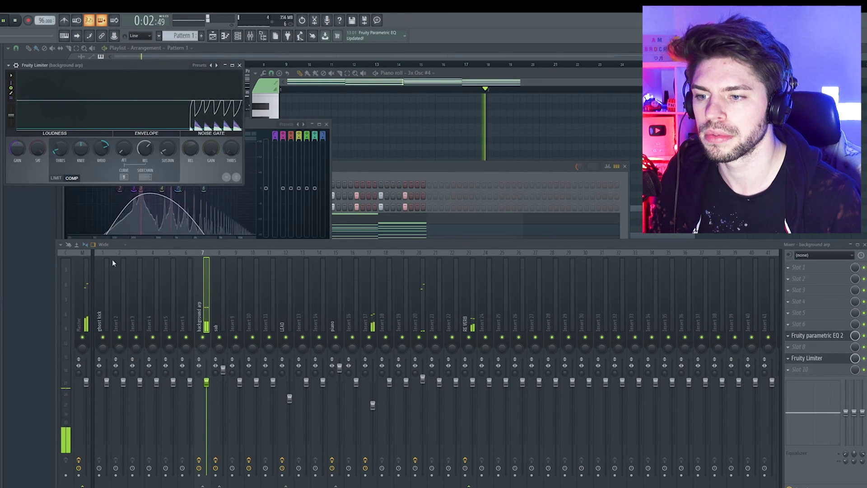
- Add Fruity Chorus to the background arp's effect slot 10 and load its Fat Clean preset
key(F6)
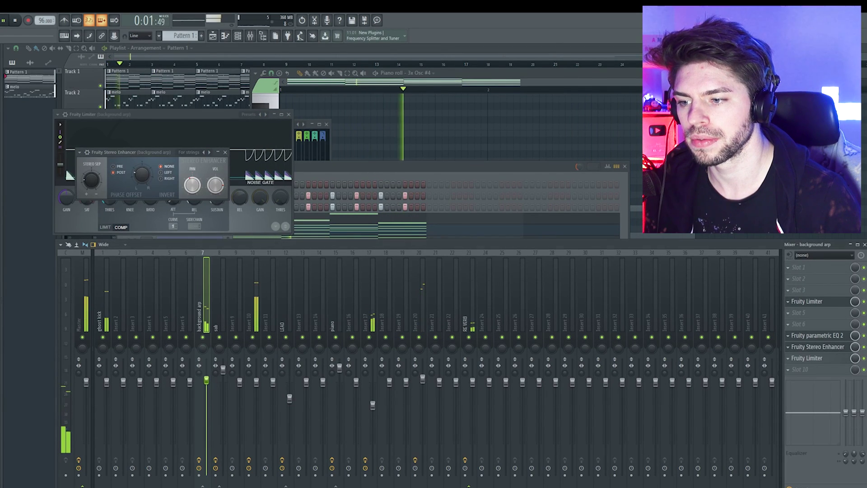
key(space)
click(792, 371)
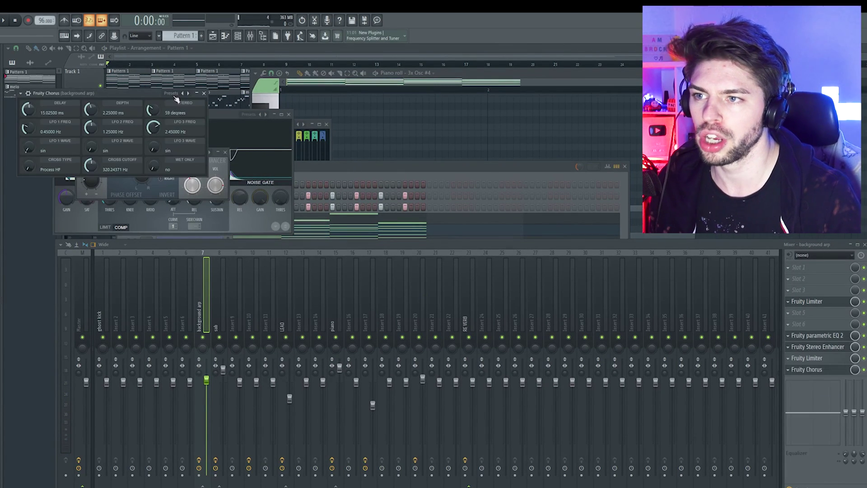
click(175, 95)
click(192, 120)
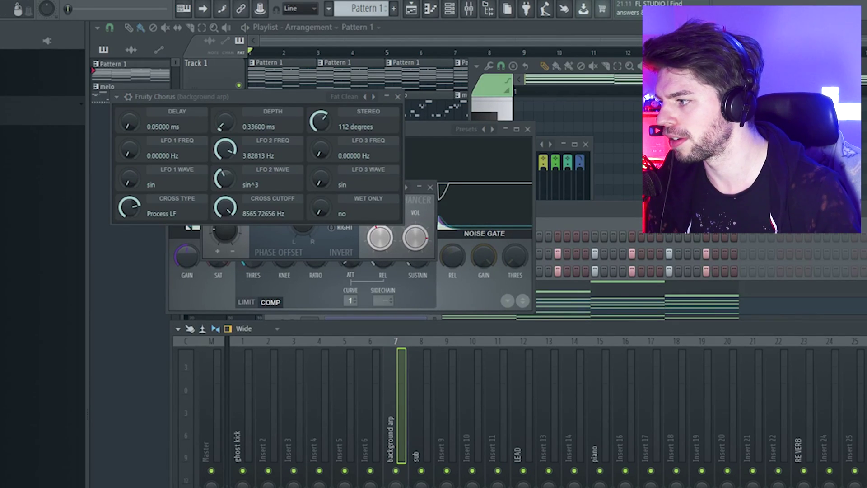
- Play the pattern and widen the background arp's Fruity Chorus stereo to 143 degrees
key(space)
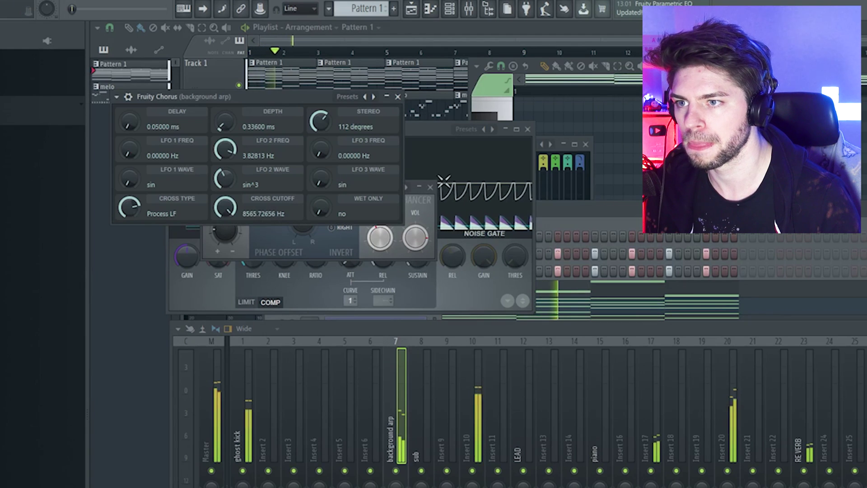
drag(318, 124, 318, 108)
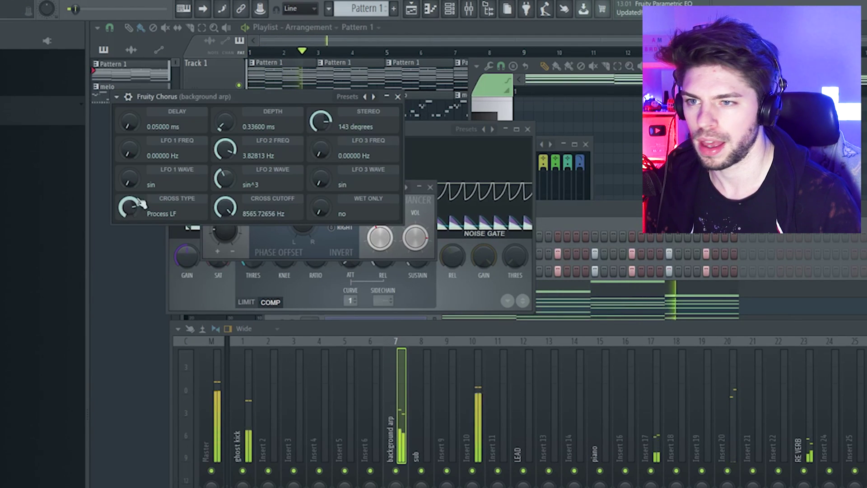
drag(128, 123, 129, 104)
key(space)
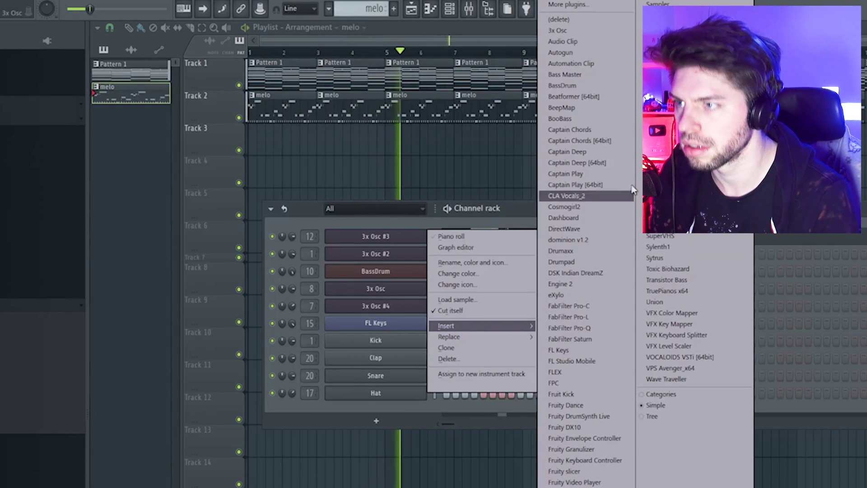
- Insert another 3x Osc channel in the melo pattern and paste the 3x Osc #3 melody notes into it
click(558, 30)
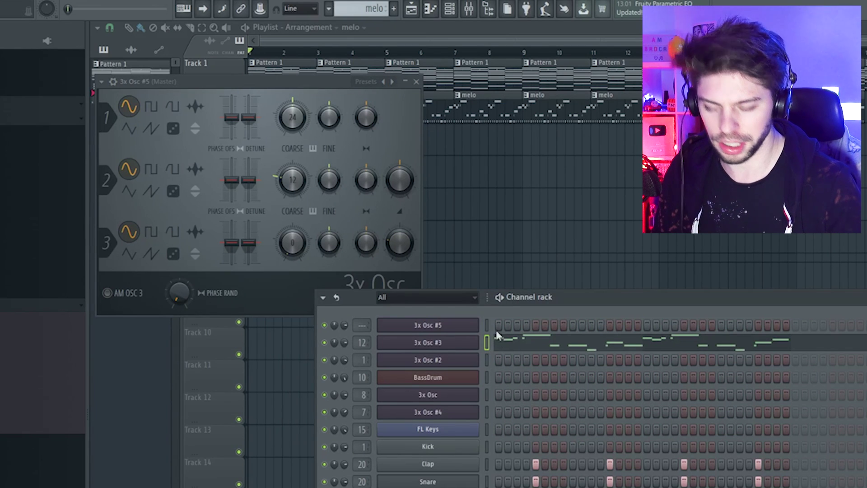
key(ctrl+v)
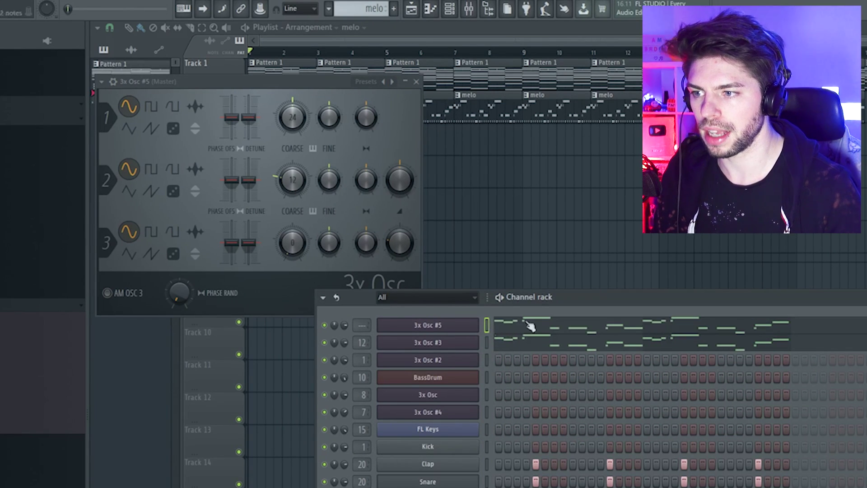
click(526, 329)
- Route the new 3x Osc to mixer track 12 and set its first oscillator to a square wave during playback
key(space)
key(F7)
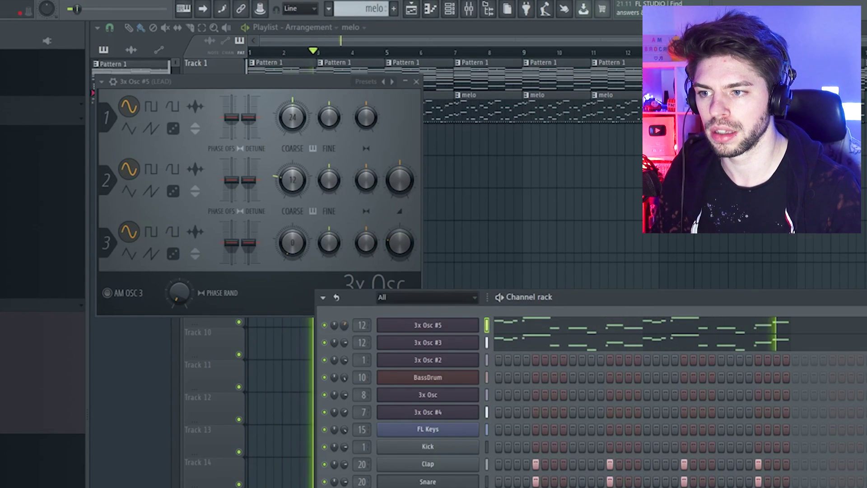
click(151, 109)
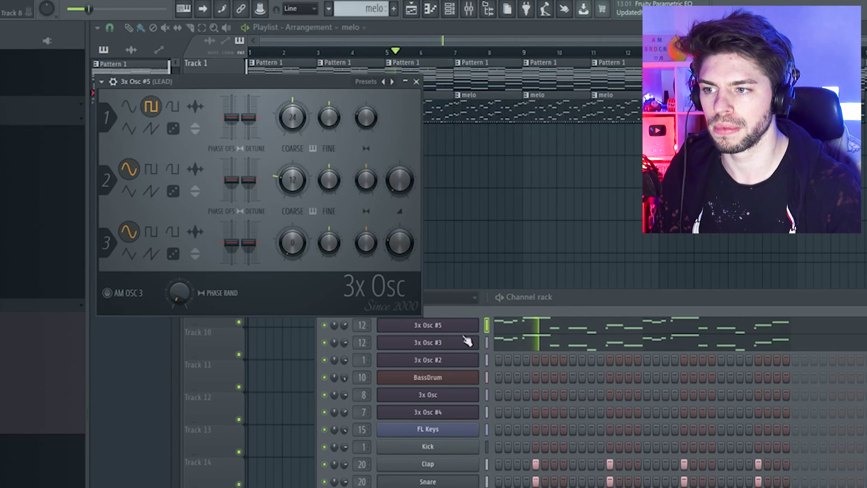
click(580, 299)
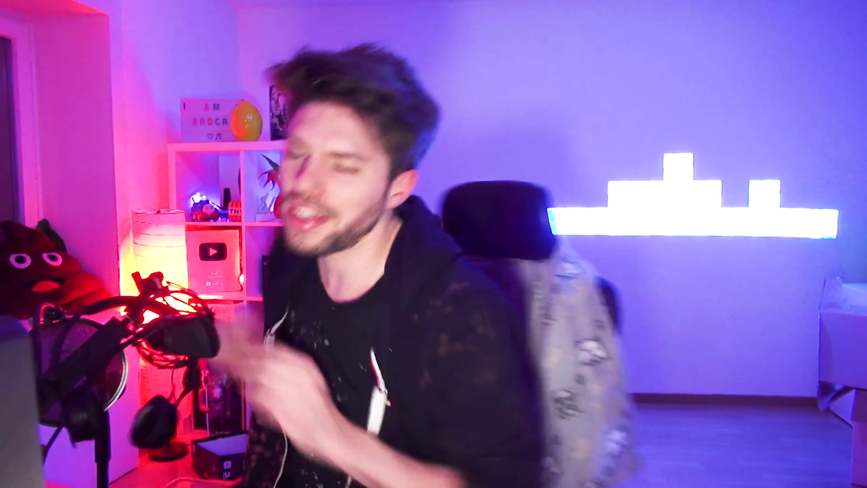